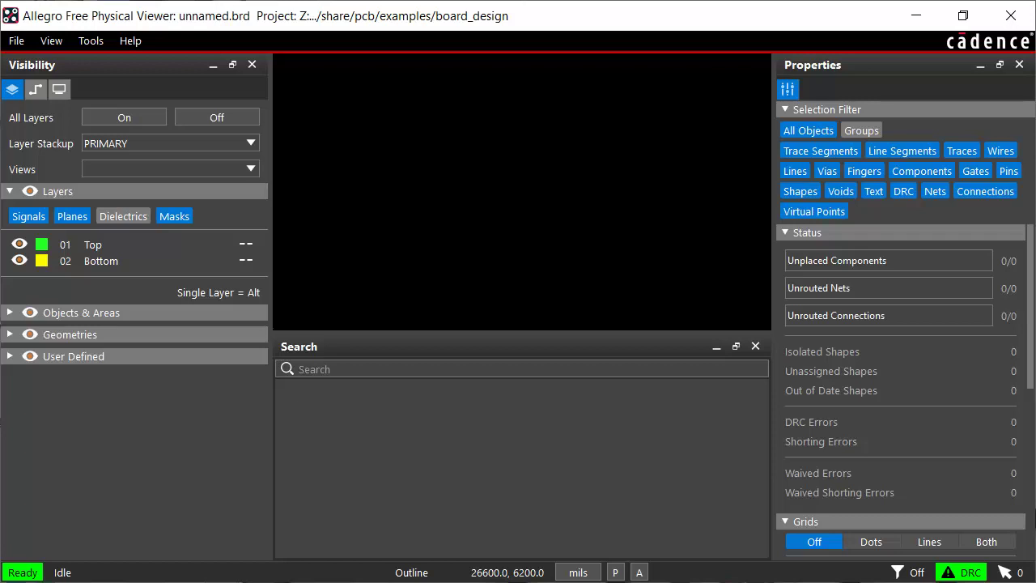
Open the Cadence_Demo.brd board file from the board_design examples folder.
{"action": "left_click", "coordinate": [17, 41]}
{"action": "left_click", "coordinate": [29, 63]}
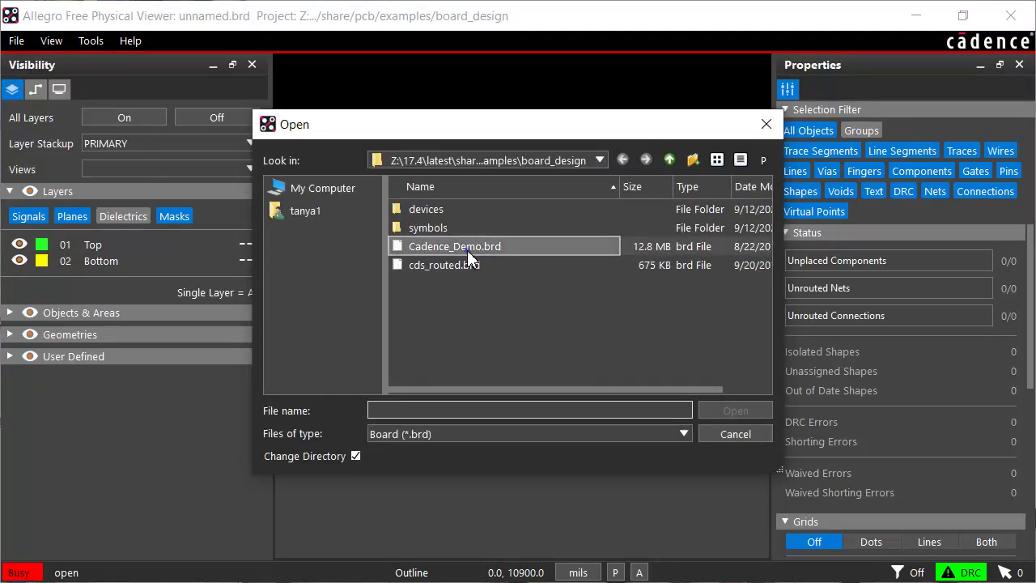
{"action": "left_click", "coordinate": [467, 247]}
{"action": "left_click", "coordinate": [735, 410]}
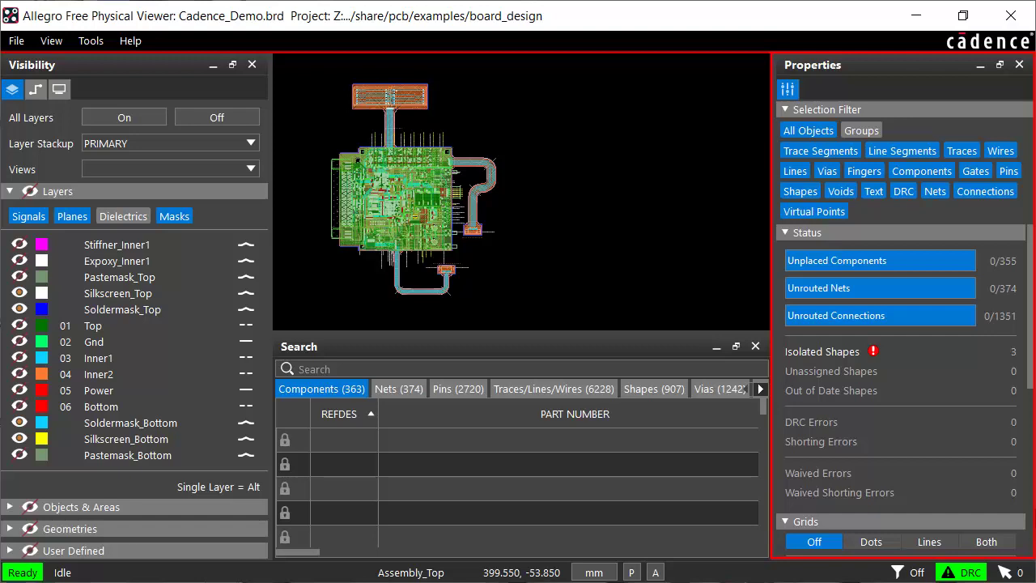
Zoom to U22 and select trace DATA1.VD7, showing width 0.200 and length 4.600.
{"action": "scroll", "coordinate": [562, 244], "scroll_direction": "up", "scroll_amount": 5}
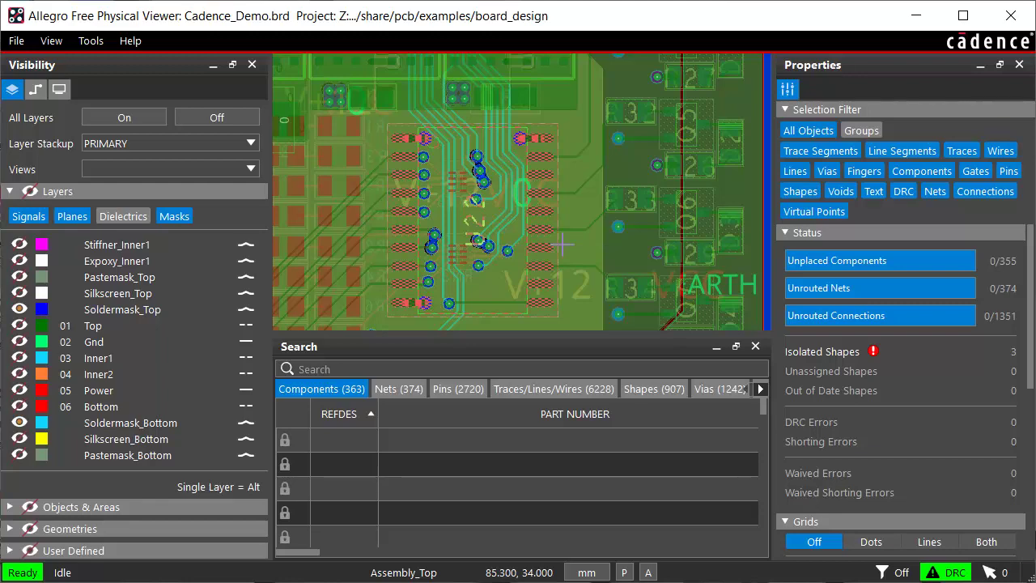
{"action": "left_click", "coordinate": [563, 244]}
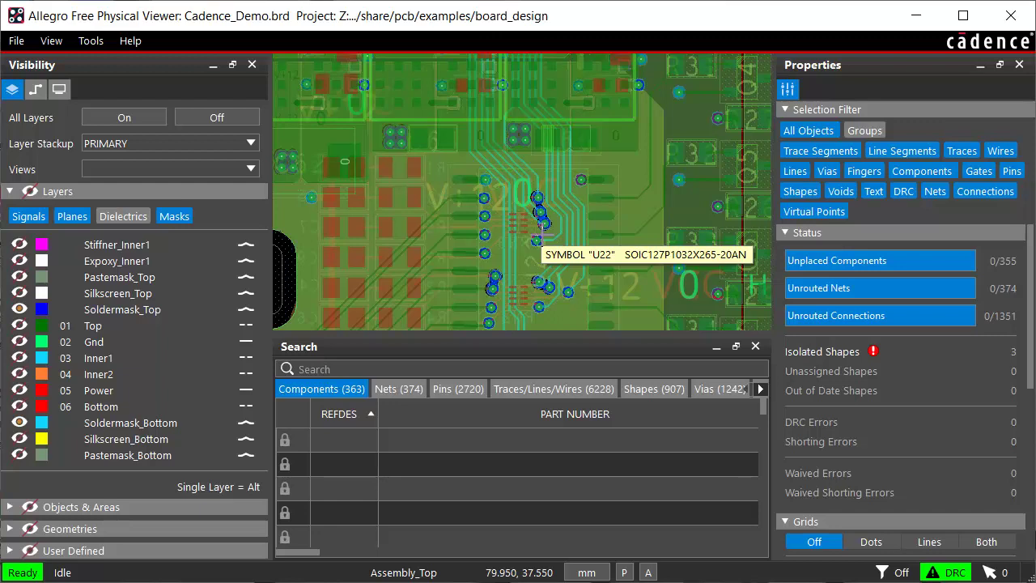
{"action": "middle_click_drag", "start_coordinate": [541, 234], "coordinate": [573, 172]}
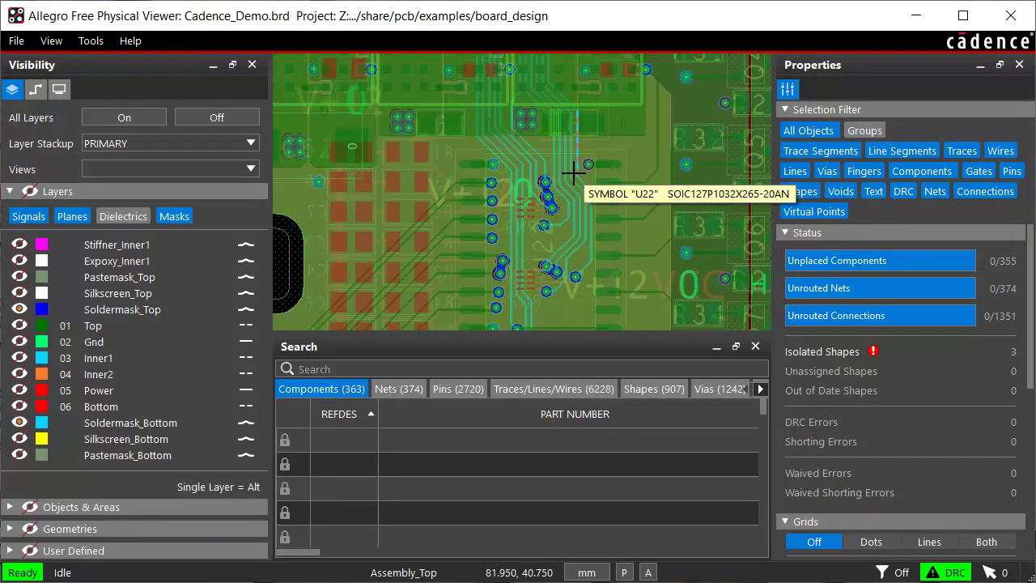
{"action": "left_click", "coordinate": [573, 172]}
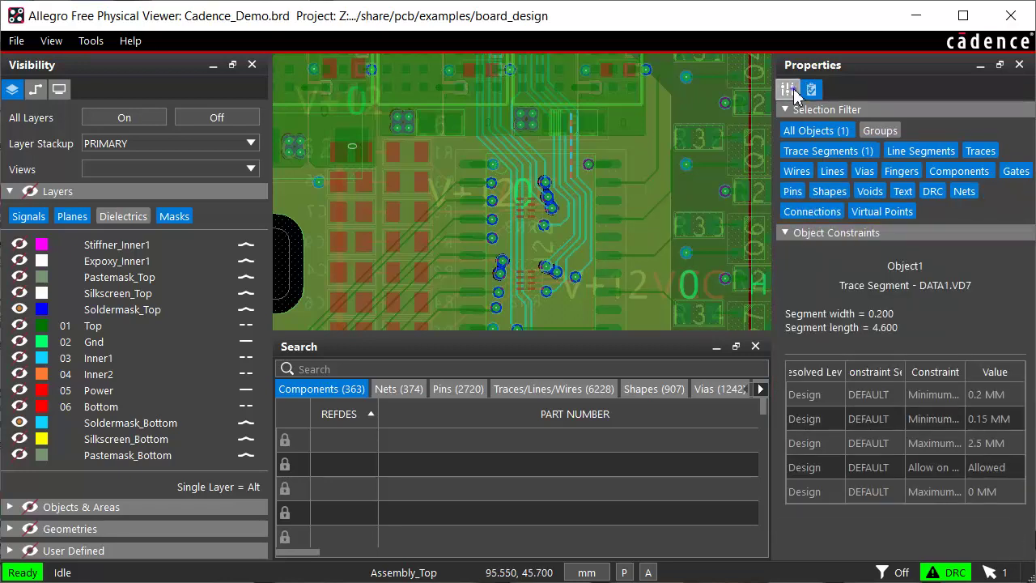
Restrict the selection filter to pins only and select pin U22-17.
{"action": "left_click", "coordinate": [789, 91]}
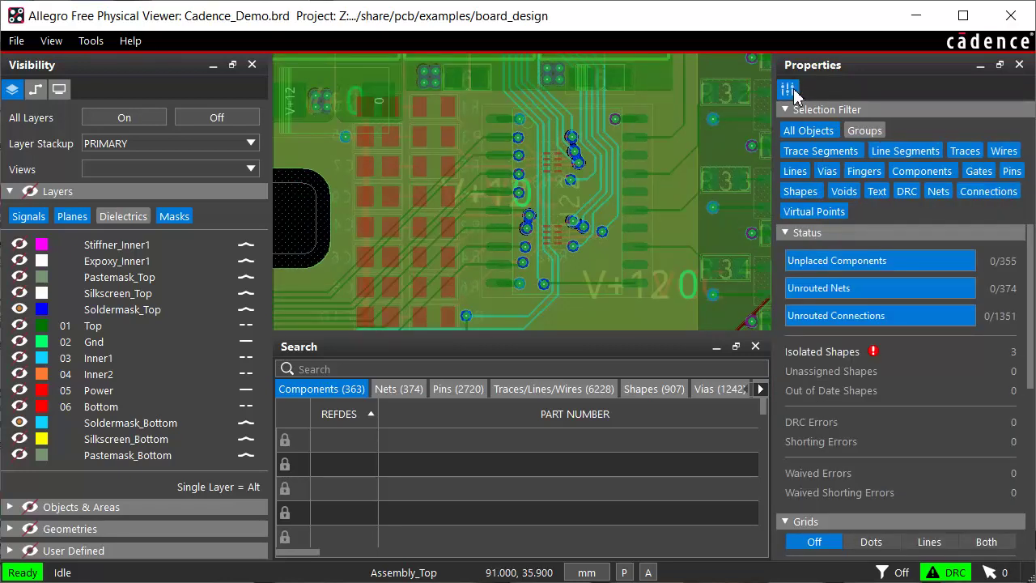
{"action": "left_click", "coordinate": [823, 130]}
{"action": "left_click", "coordinate": [1012, 171]}
{"action": "left_click", "coordinate": [635, 173]}
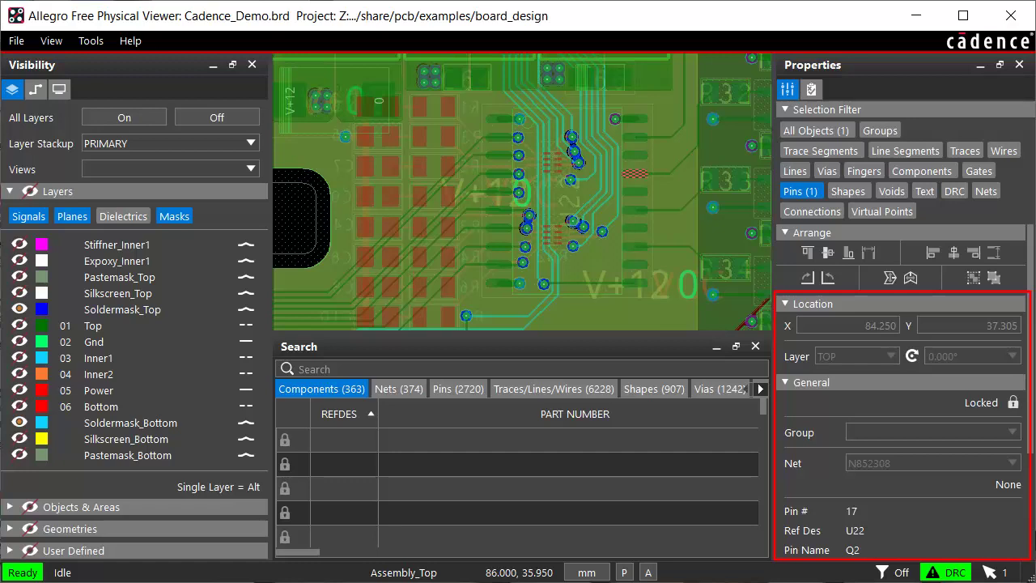
Allow vias, add via DATA1.VD4 and show the 4.372 airgap constraint.
{"action": "scroll", "coordinate": [777, 350], "scroll_direction": "down", "scroll_amount": 3}
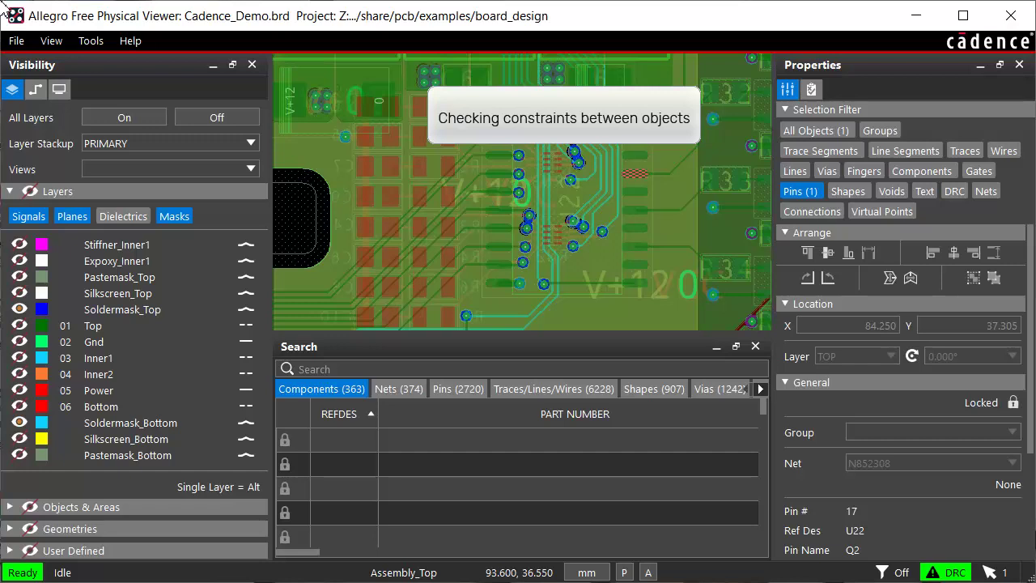
{"action": "left_click", "coordinate": [827, 171]}
{"action": "left_click", "coordinate": [576, 225], "text": "ctrl"}
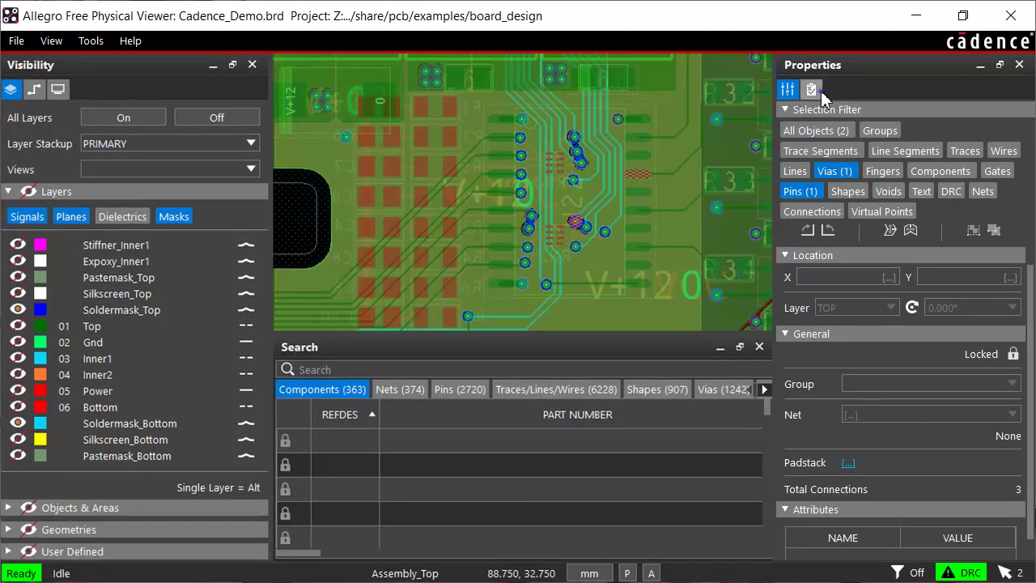
{"action": "left_click", "coordinate": [812, 89]}
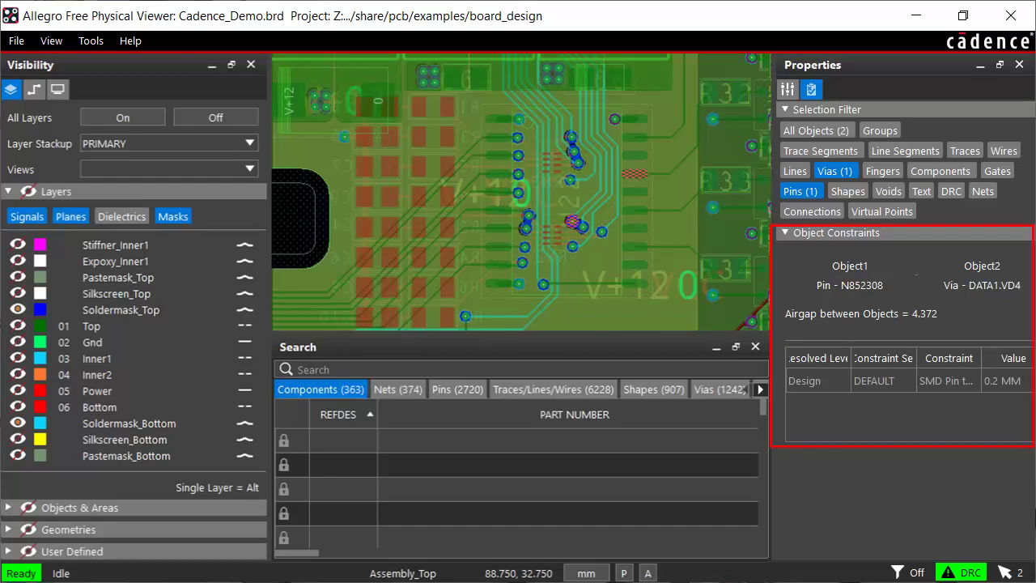
Select pin U22.17, list the 60 pins using padstack S_OBL_1-85_X_0-60, then clear that search.
{"action": "left_click", "coordinate": [787, 89]}
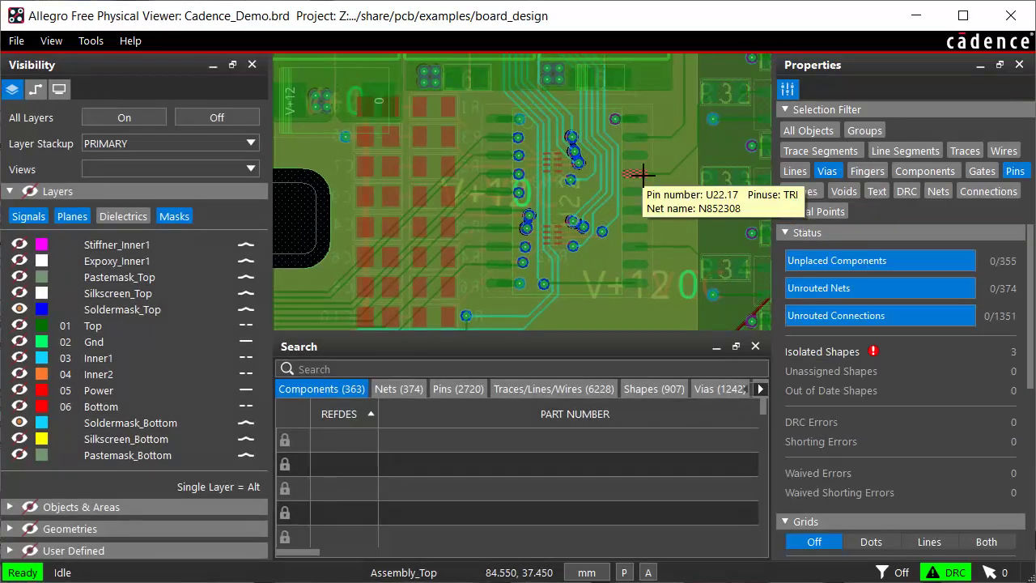
{"action": "left_click", "coordinate": [642, 173]}
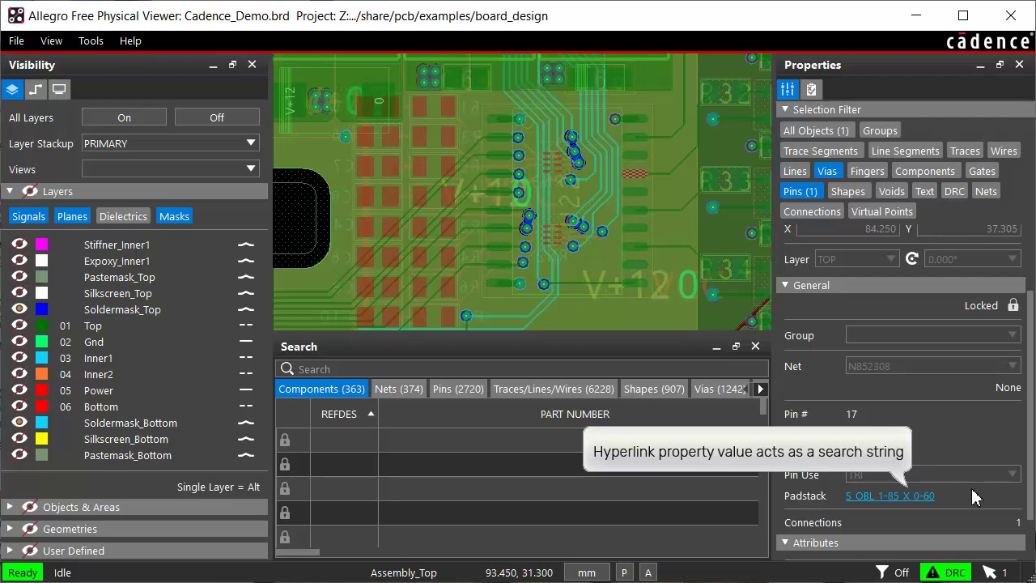
{"action": "left_click", "coordinate": [926, 495]}
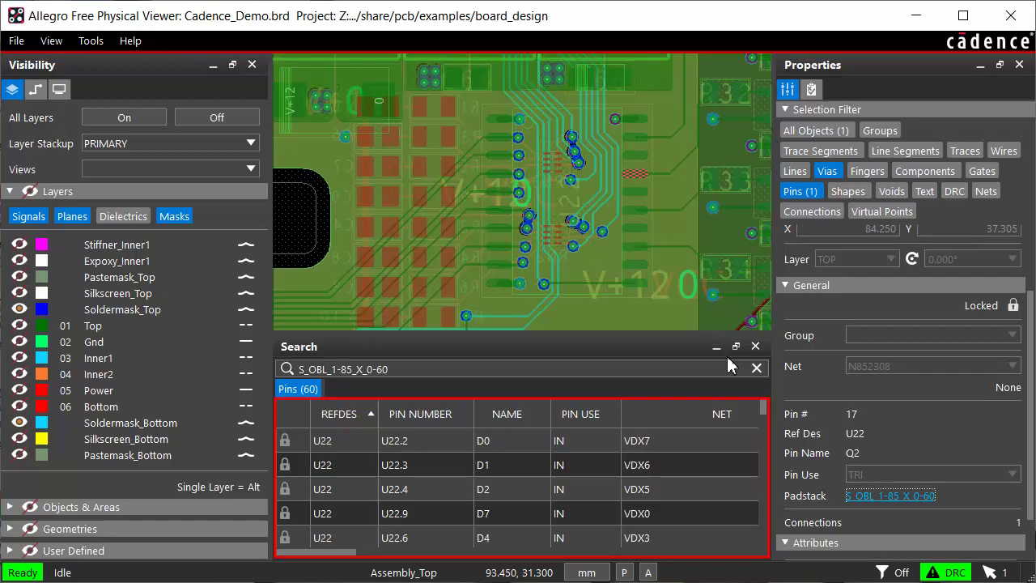
{"action": "left_click", "coordinate": [756, 368]}
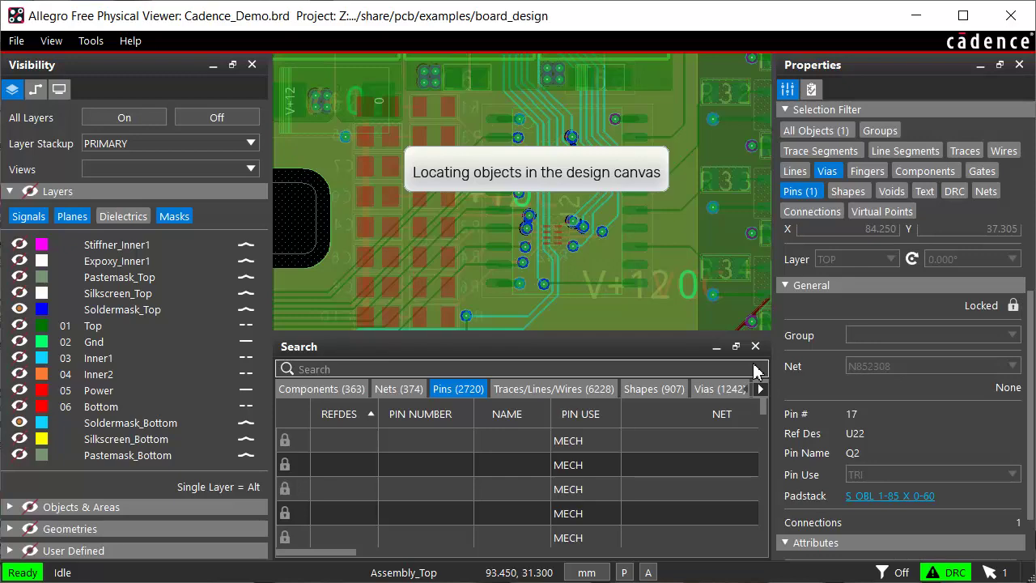
From the Nets list locate net 1V2, then show net CONF_SW2's properties with its 24.182 length.
{"action": "left_click", "coordinate": [415, 394]}
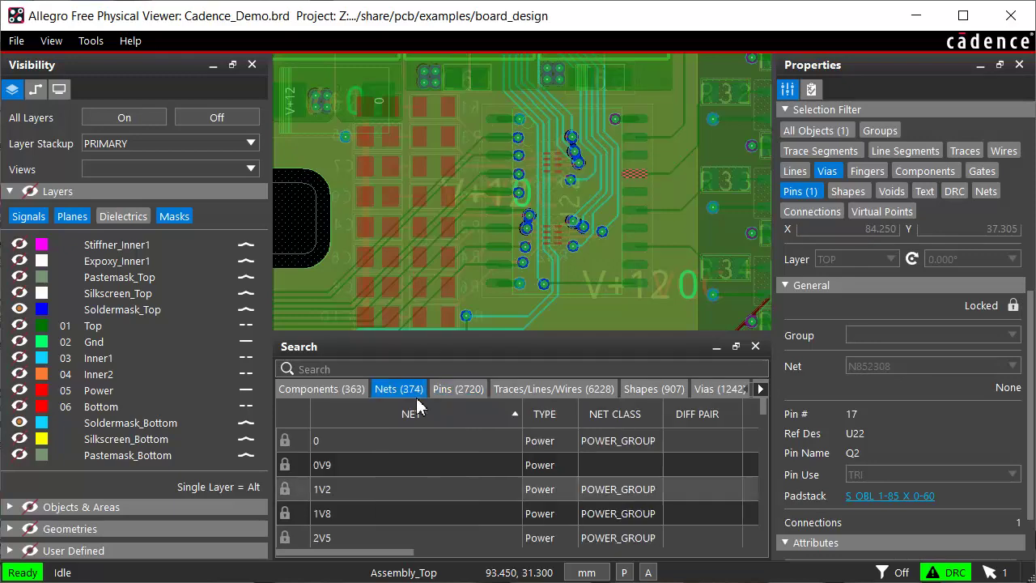
{"action": "left_click", "coordinate": [381, 494]}
{"action": "scroll", "coordinate": [380, 499], "scroll_direction": "down", "scroll_amount": 10}
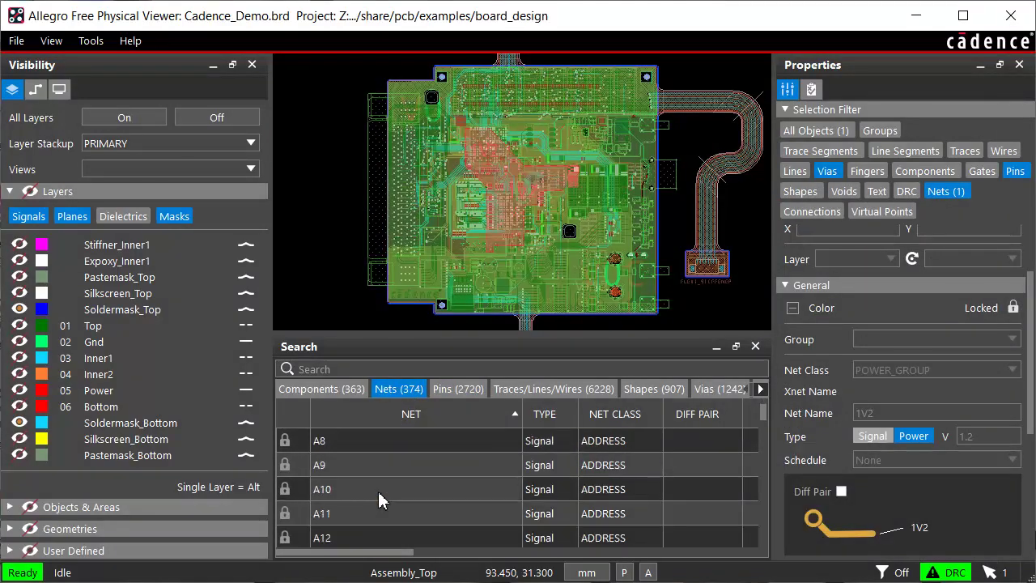
{"action": "scroll", "coordinate": [381, 500], "scroll_direction": "down", "scroll_amount": 1}
{"action": "scroll", "coordinate": [380, 499], "scroll_direction": "up", "scroll_amount": 2}
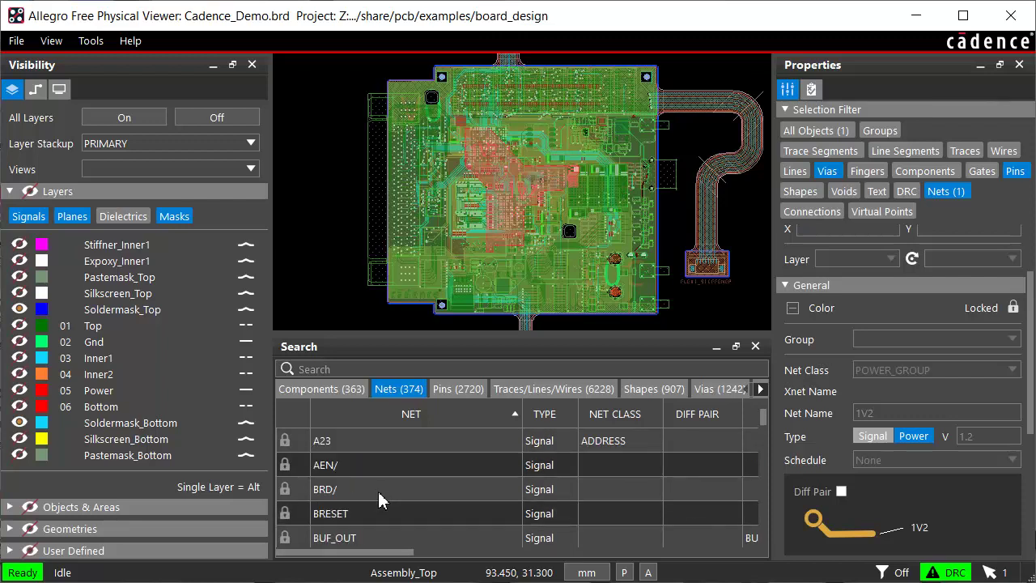
{"action": "scroll", "coordinate": [380, 500], "scroll_direction": "down", "scroll_amount": 3}
{"action": "scroll", "coordinate": [381, 499], "scroll_direction": "down", "scroll_amount": 2}
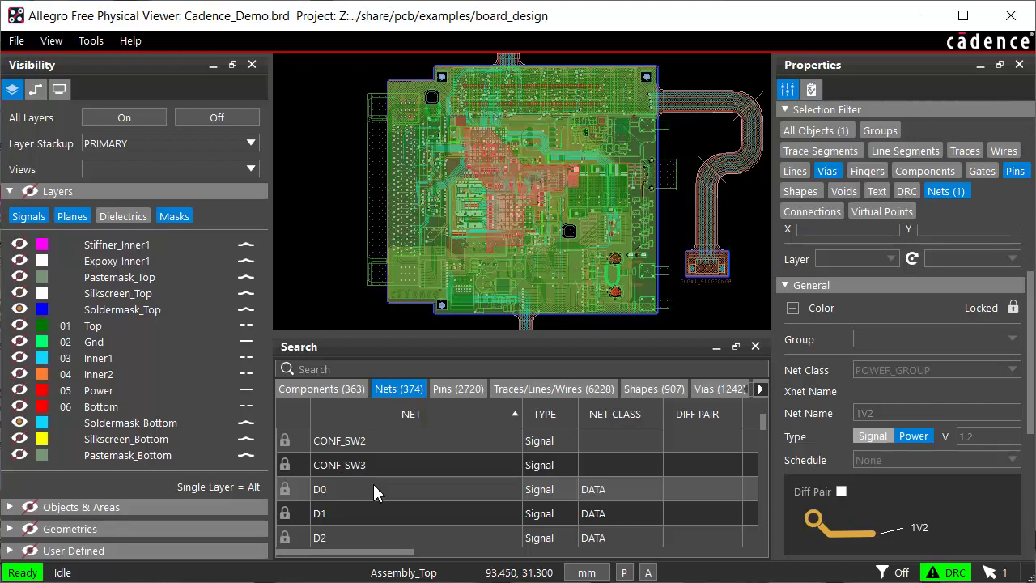
{"action": "scroll", "coordinate": [374, 486], "scroll_direction": "up", "scroll_amount": 1}
{"action": "left_click", "coordinate": [389, 513]}
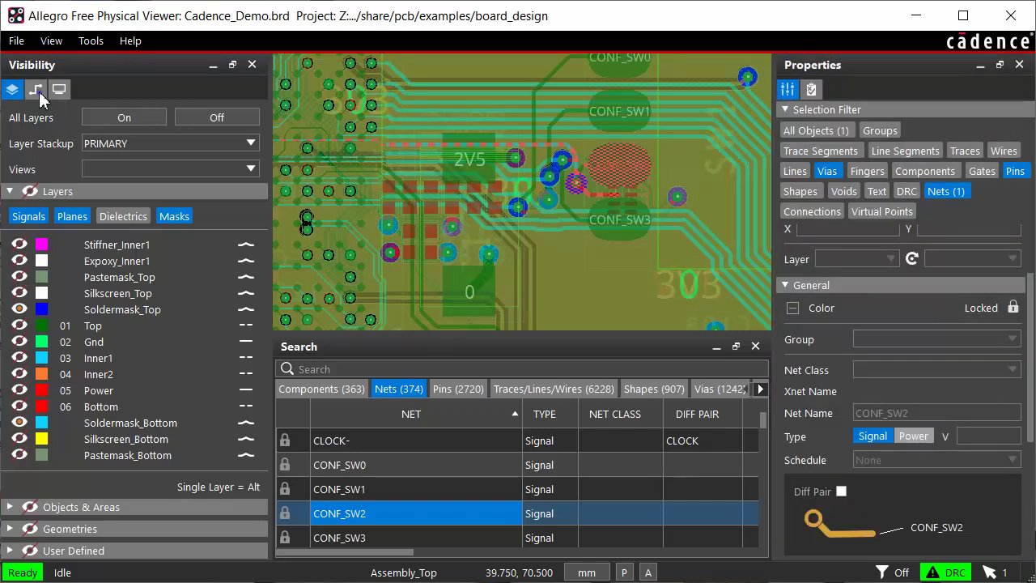
Set net Conf_Sw2's colour to light pink with a hatched fill in the Nets visibility list.
{"action": "left_click", "coordinate": [37, 91]}
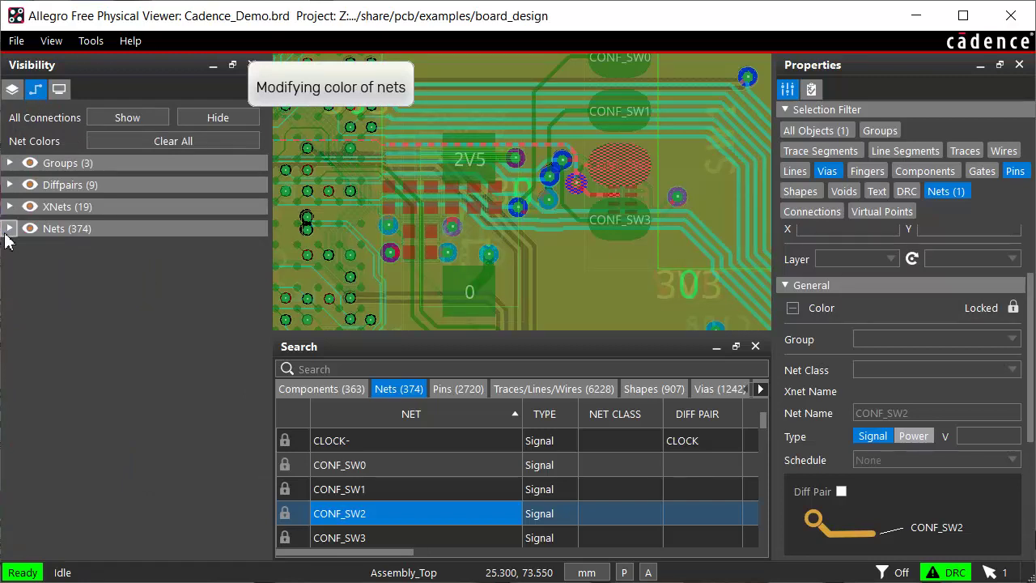
{"action": "left_click", "coordinate": [8, 228]}
{"action": "scroll", "coordinate": [53, 380], "scroll_direction": "down", "scroll_amount": 6}
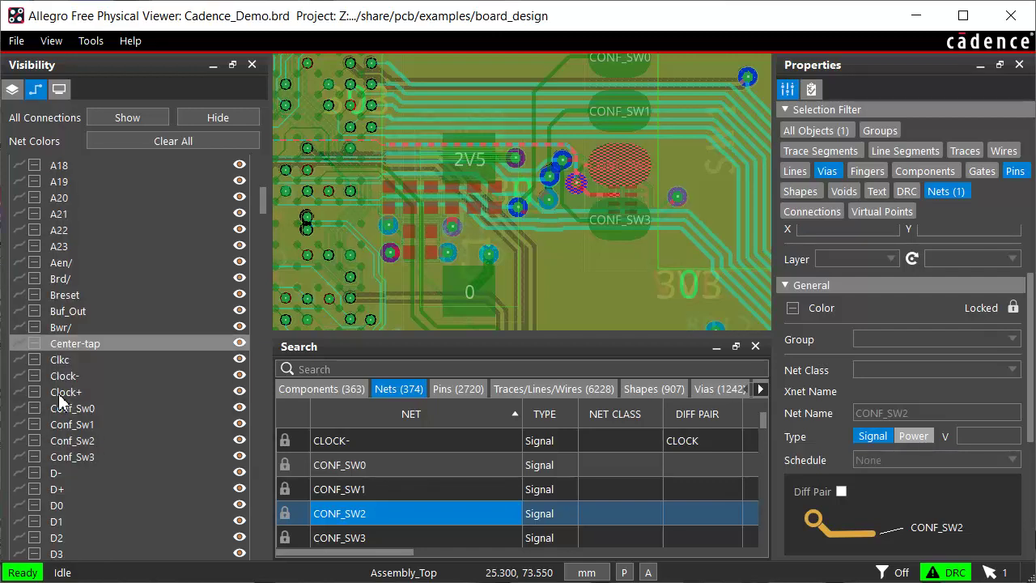
{"action": "left_click", "coordinate": [35, 441]}
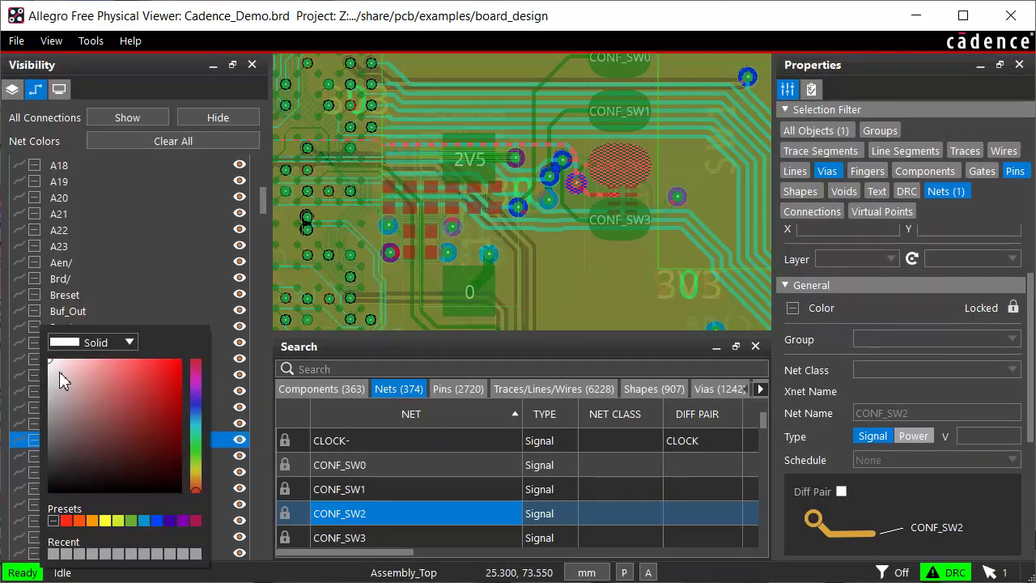
{"action": "left_click", "coordinate": [60, 372]}
{"action": "left_click", "coordinate": [121, 341]}
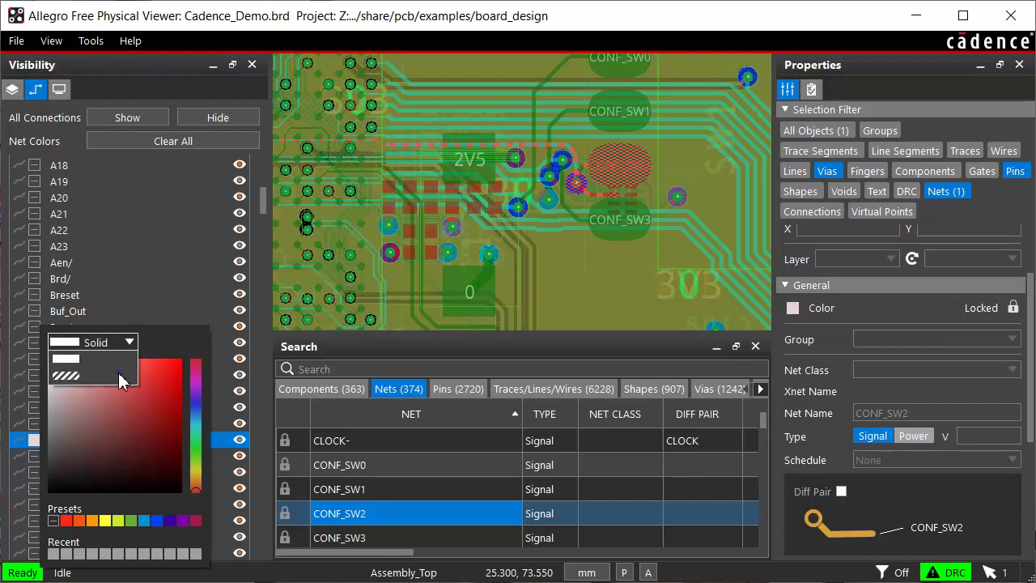
{"action": "left_click", "coordinate": [118, 376]}
{"action": "scroll", "coordinate": [595, 209], "scroll_direction": "up", "scroll_amount": 5}
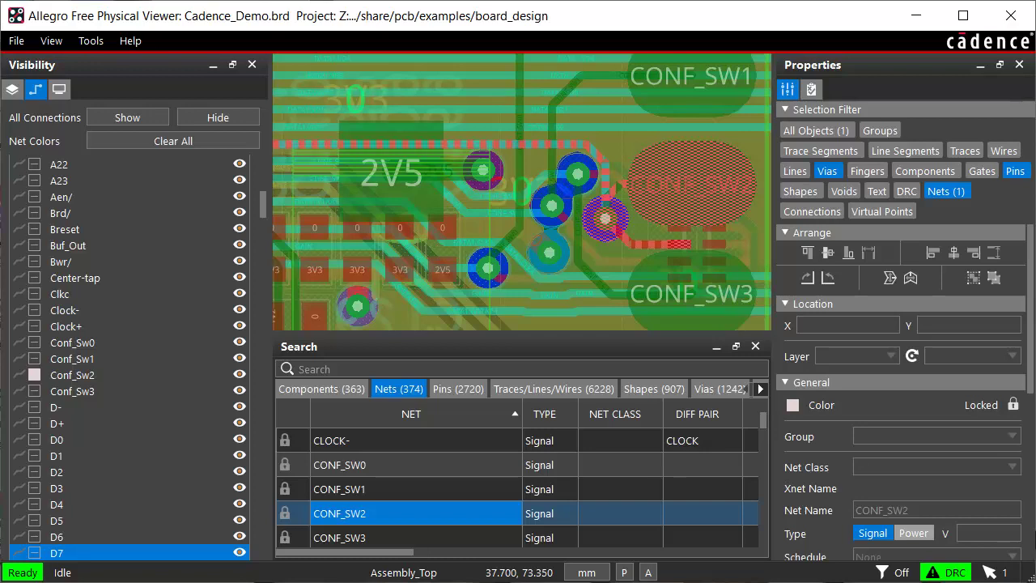
Clear the selection and measure from the CONF_SW2 via to its neighbour, reading 3.375.
{"action": "key", "text": "alt"}
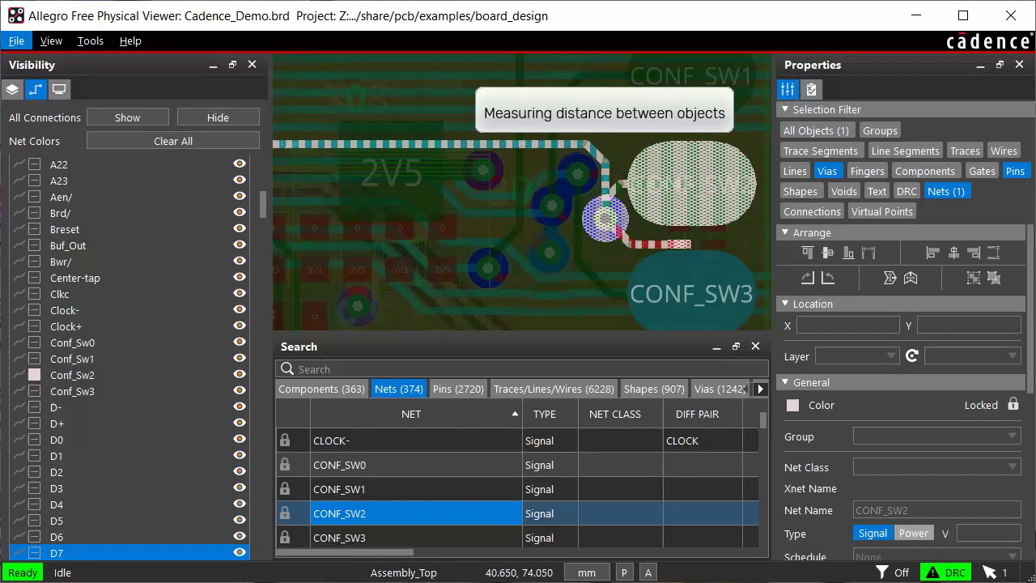
{"action": "key", "text": "Escape"}
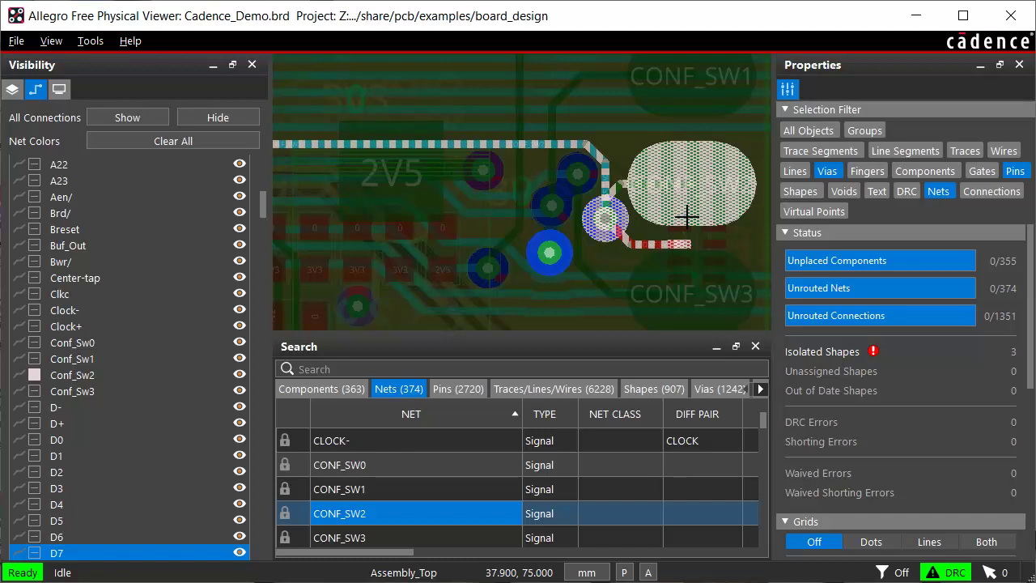
{"action": "left_click", "coordinate": [686, 217]}
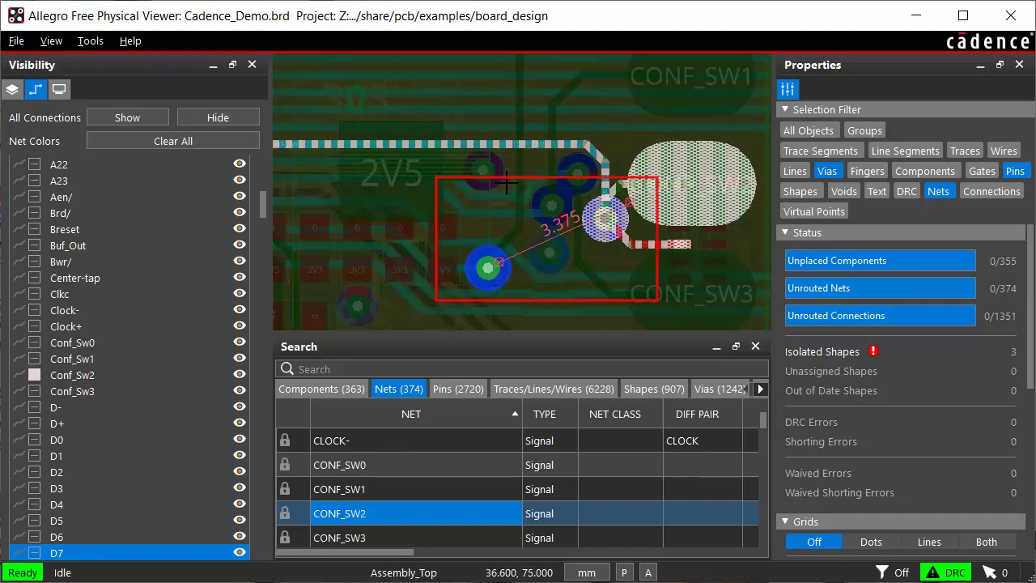
{"action": "key", "text": "Escape"}
Zoom Fit the view to show the whole board.
{"action": "left_click", "coordinate": [51, 41]}
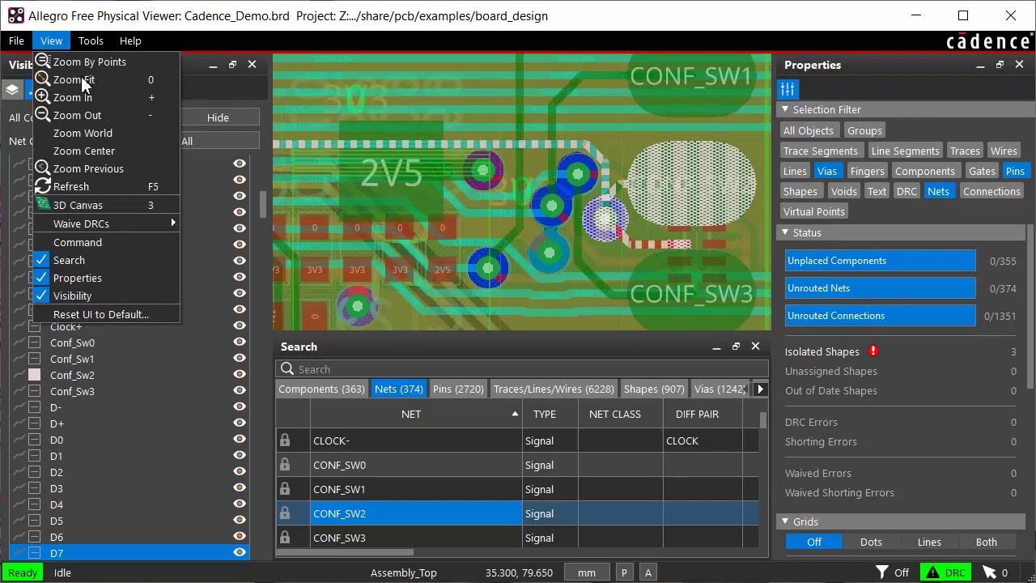
{"action": "left_click", "coordinate": [81, 80]}
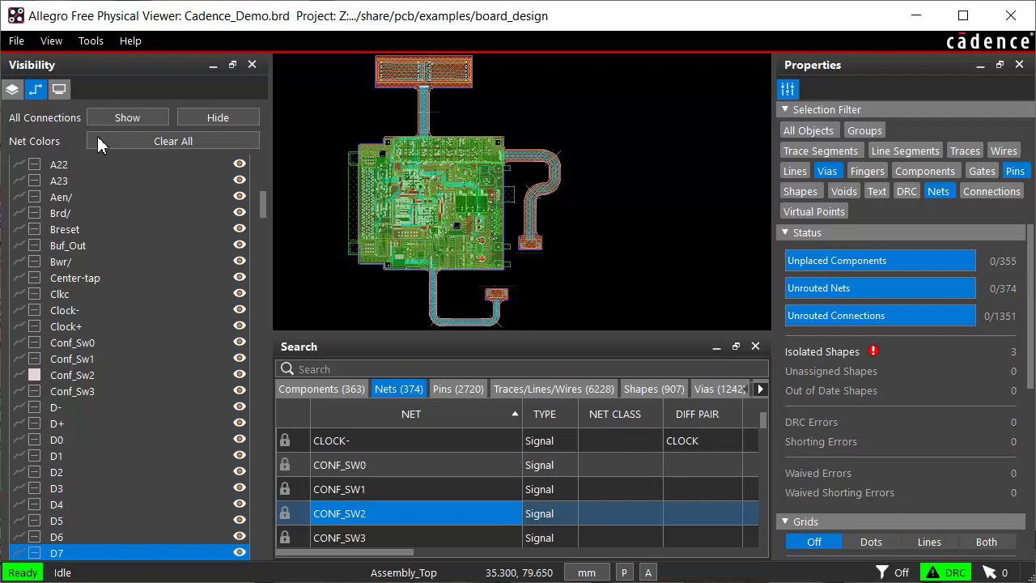
Clear all custom net colours and expand the Groups list in place of Nets.
{"action": "left_click", "coordinate": [97, 138]}
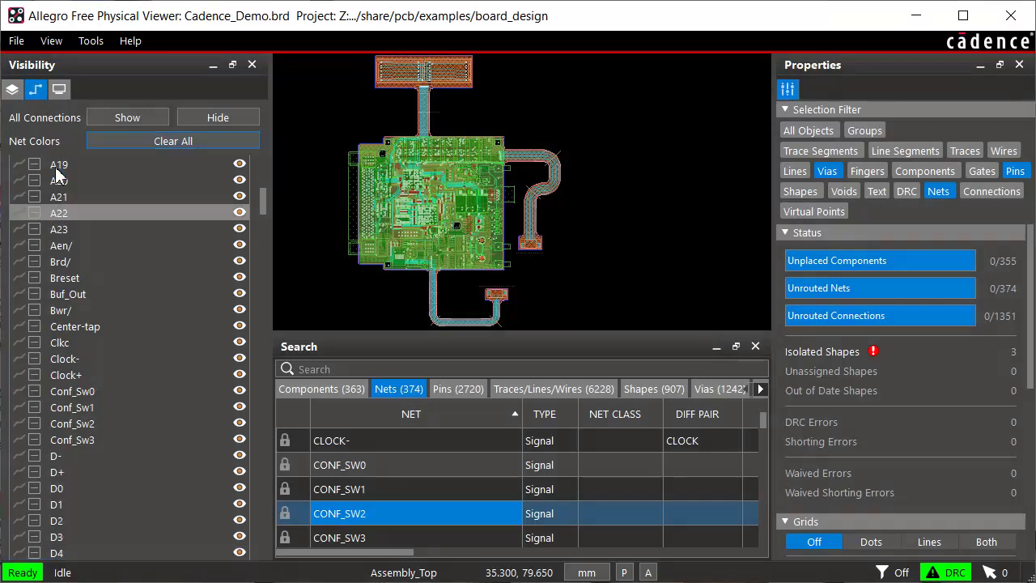
{"action": "scroll", "coordinate": [53, 172], "scroll_direction": "up", "scroll_amount": 10}
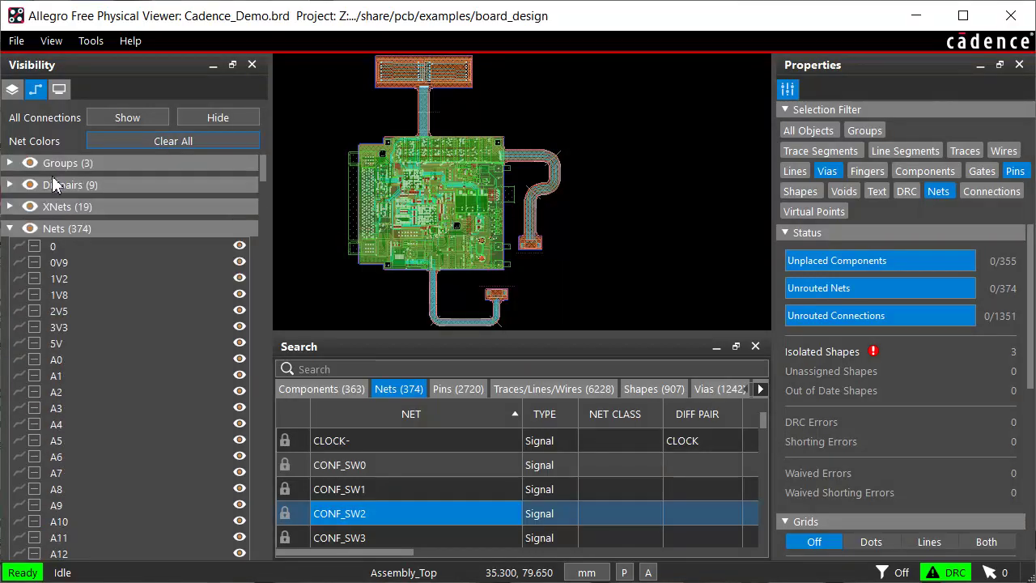
{"action": "left_click", "coordinate": [10, 228]}
{"action": "left_click", "coordinate": [10, 162]}
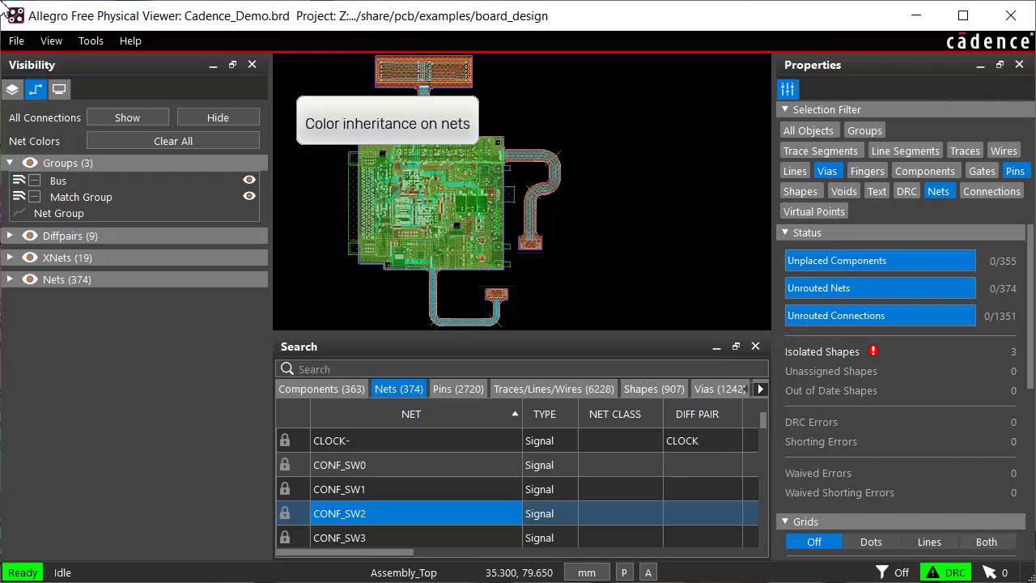
Colour Match Group red and expand it to show member nets Data_Diffs and Ddr_Dq.
{"action": "left_click", "coordinate": [34, 197]}
{"action": "left_click", "coordinate": [157, 153]}
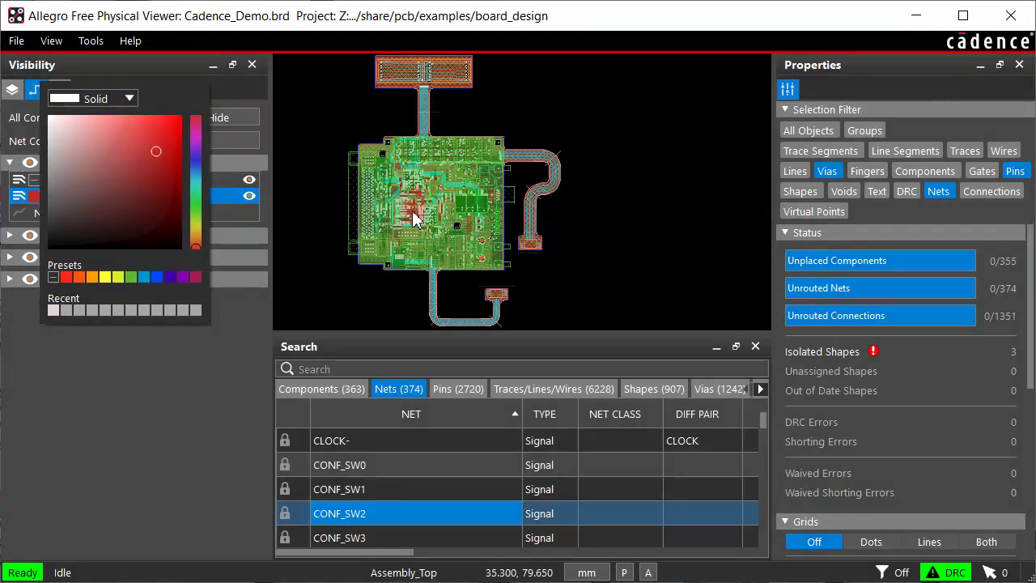
{"action": "left_click", "coordinate": [315, 235]}
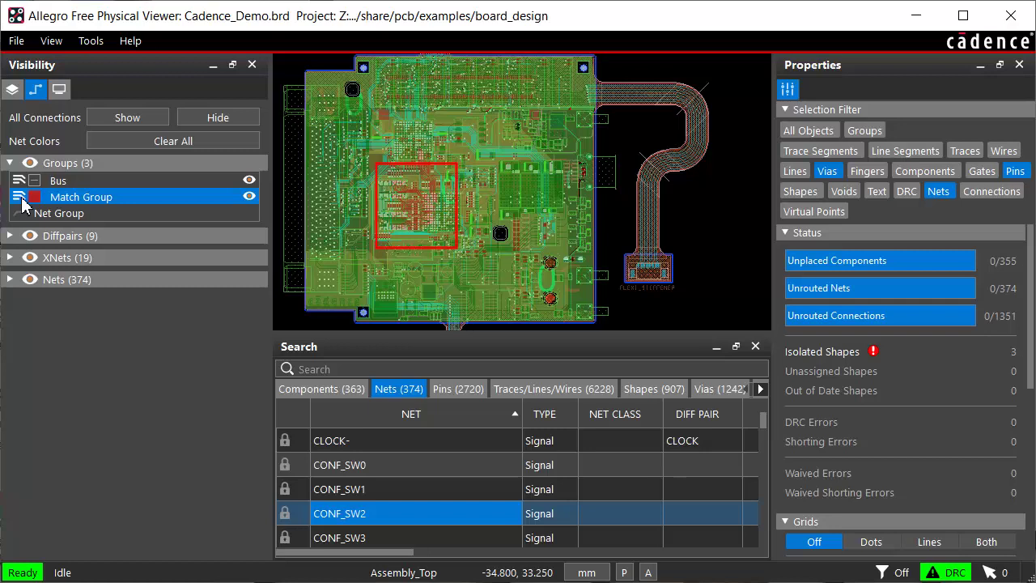
{"action": "left_click", "coordinate": [21, 197]}
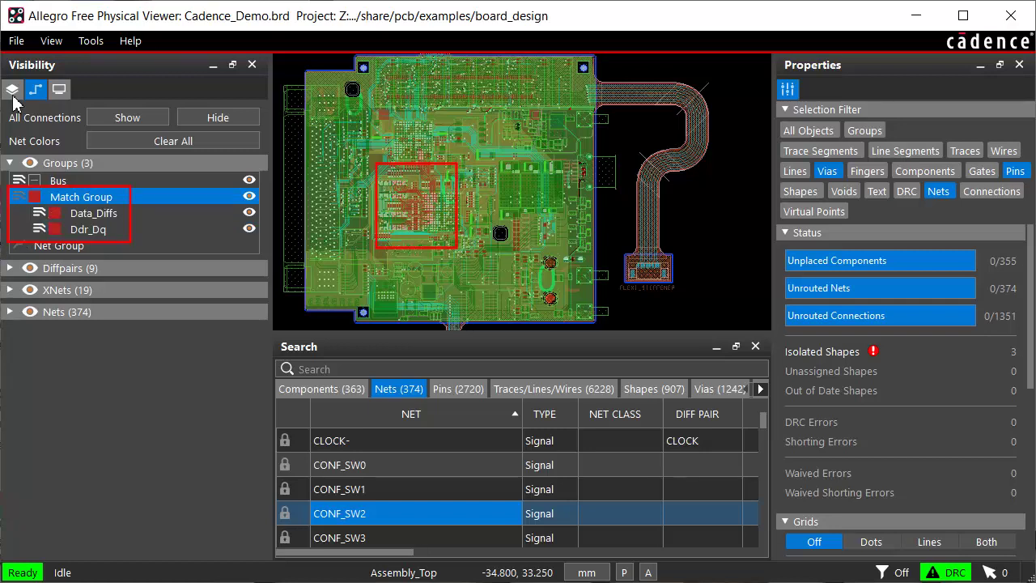
In the Layers visibility list, hide all layers and show only Inner1.
{"action": "left_click", "coordinate": [12, 91]}
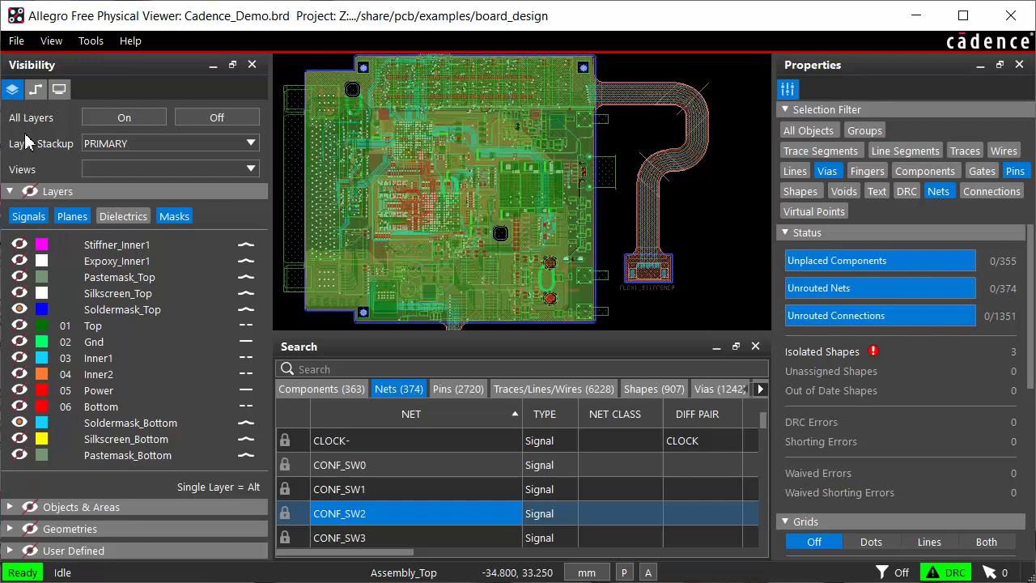
{"action": "left_click", "coordinate": [29, 193]}
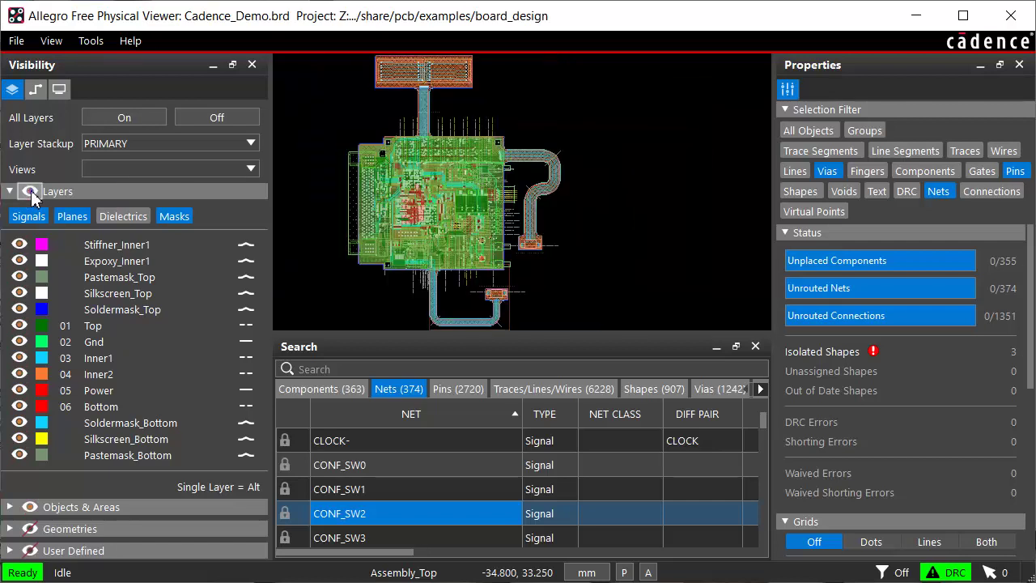
{"action": "left_click", "coordinate": [21, 359]}
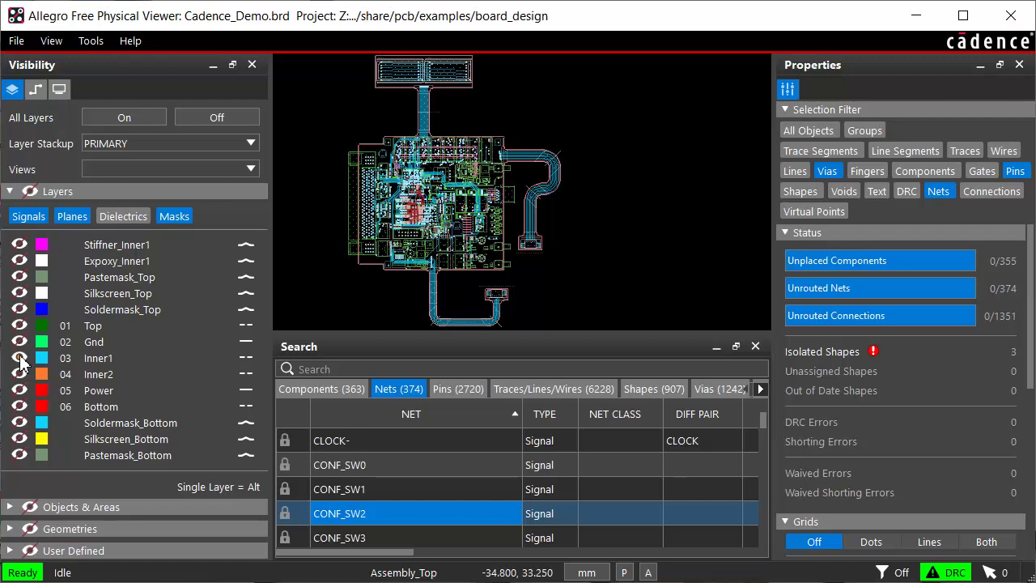
Switch the layer stackup to FLEXI1 and turn all layers on.
{"action": "left_click", "coordinate": [247, 151]}
{"action": "left_click", "coordinate": [161, 170]}
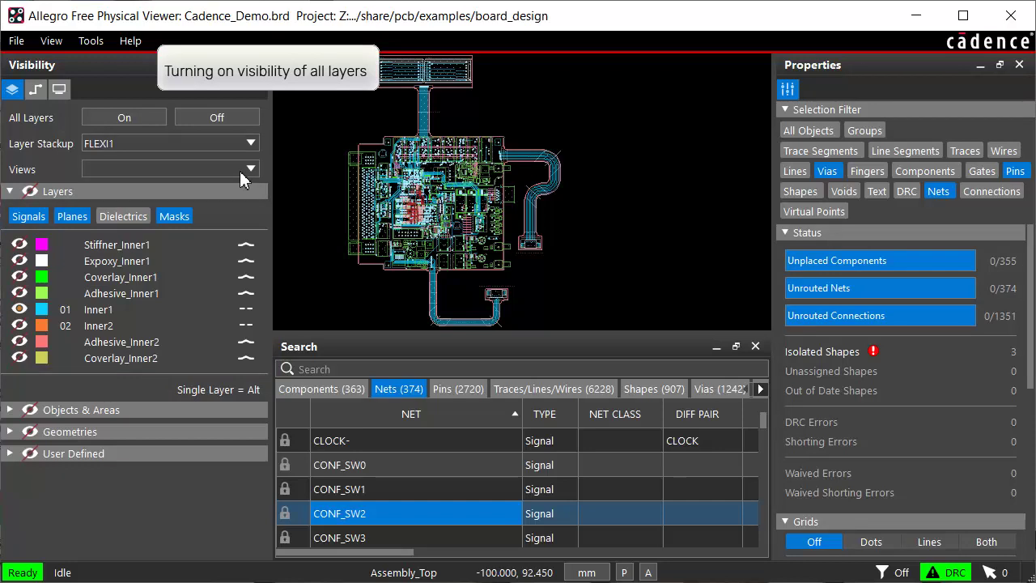
{"action": "left_click", "coordinate": [152, 118]}
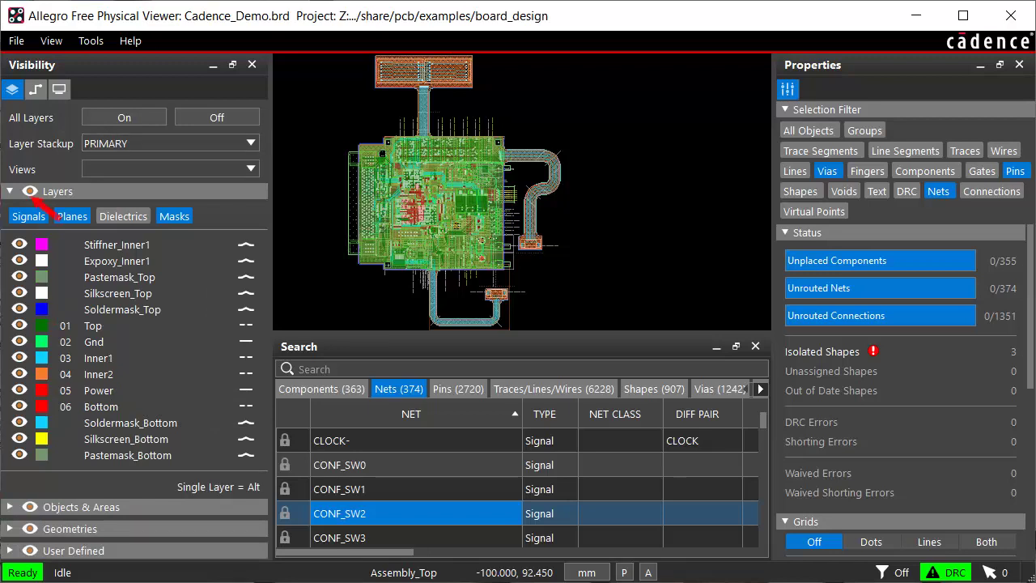
Set the Gnd layer to the red preset, filter the list to Signals layers, and collapse Layers.
{"action": "left_click", "coordinate": [41, 341]}
{"action": "left_click", "coordinate": [70, 409]}
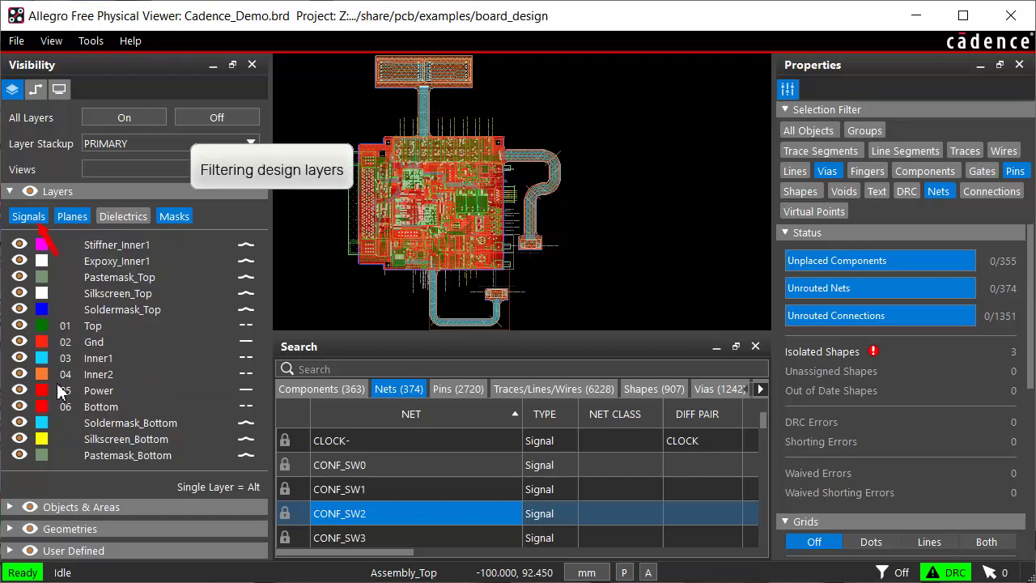
{"action": "left_click", "coordinate": [46, 214]}
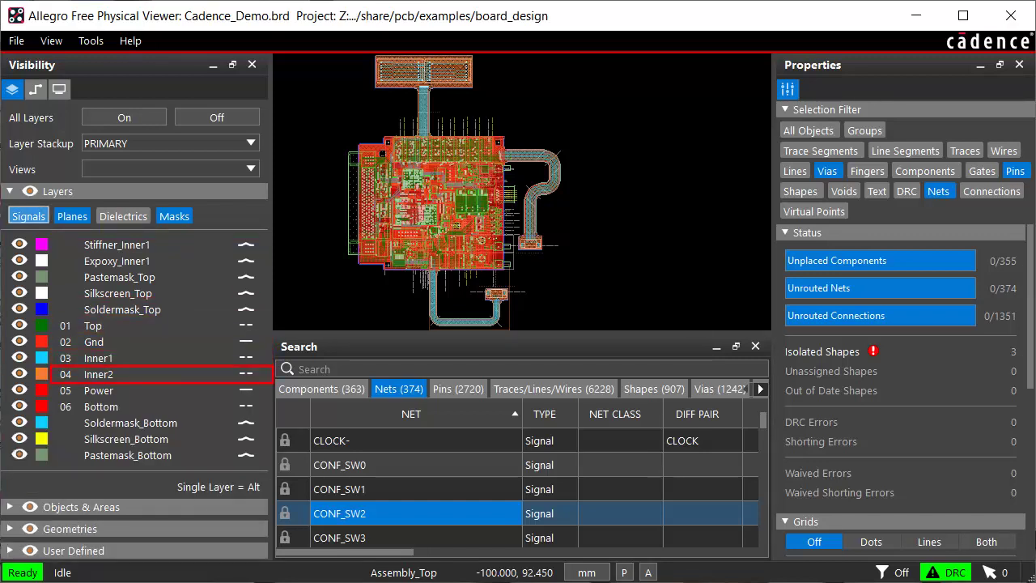
{"action": "left_click", "coordinate": [9, 191]}
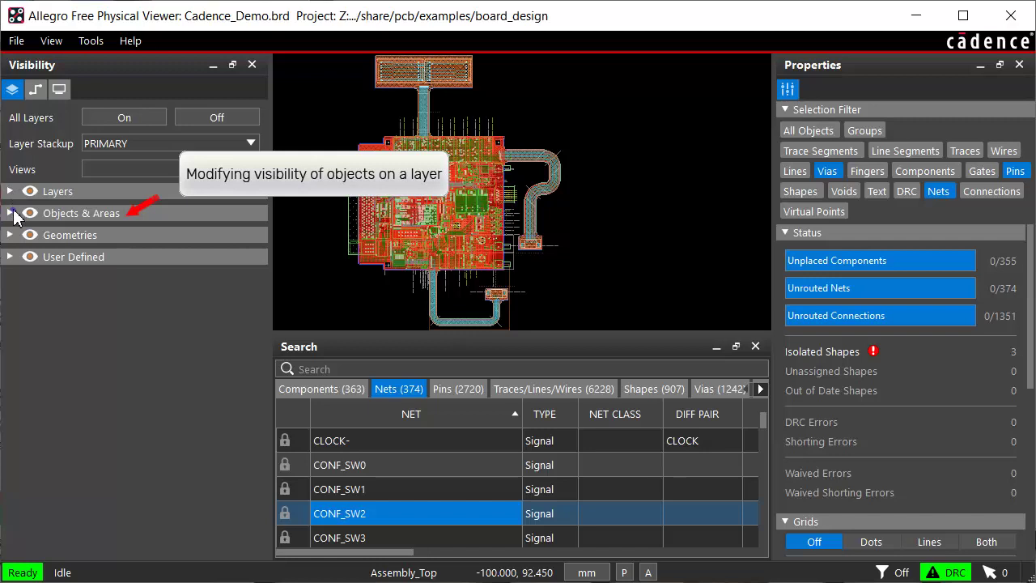
Under Objects & Areas, recolour the Top layer pins purple, then expand the Geometries list.
{"action": "left_click", "coordinate": [10, 213]}
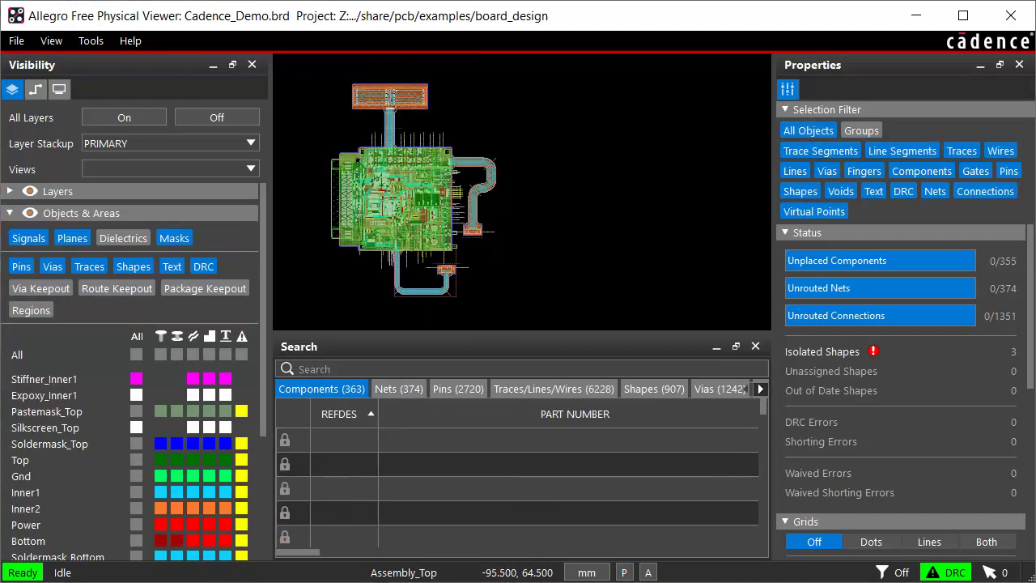
{"action": "left_click", "coordinate": [160, 459]}
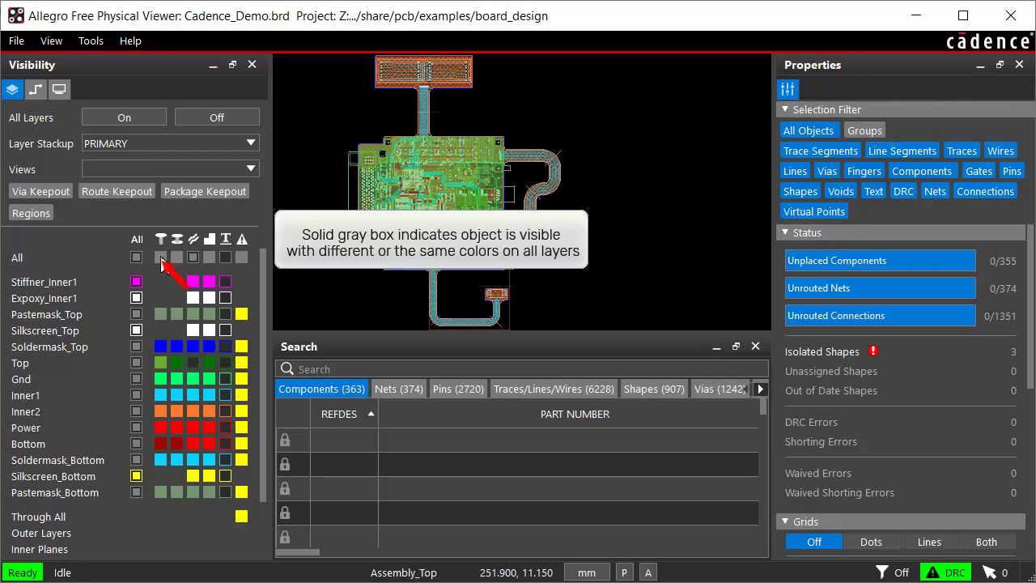
{"action": "scroll", "coordinate": [162, 263], "scroll_direction": "down", "scroll_amount": 1}
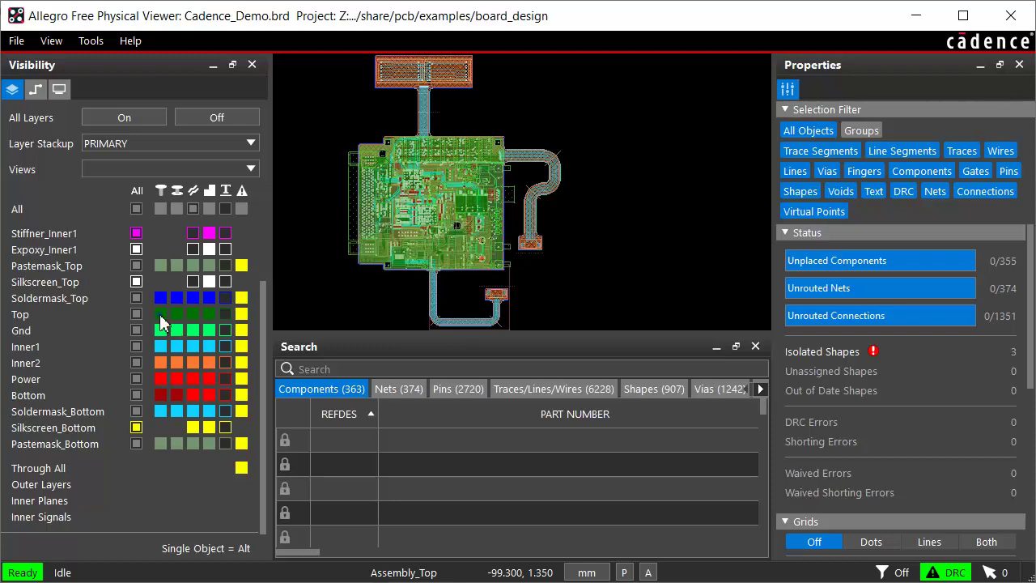
{"action": "left_click", "coordinate": [161, 316]}
{"action": "left_click", "coordinate": [300, 366]}
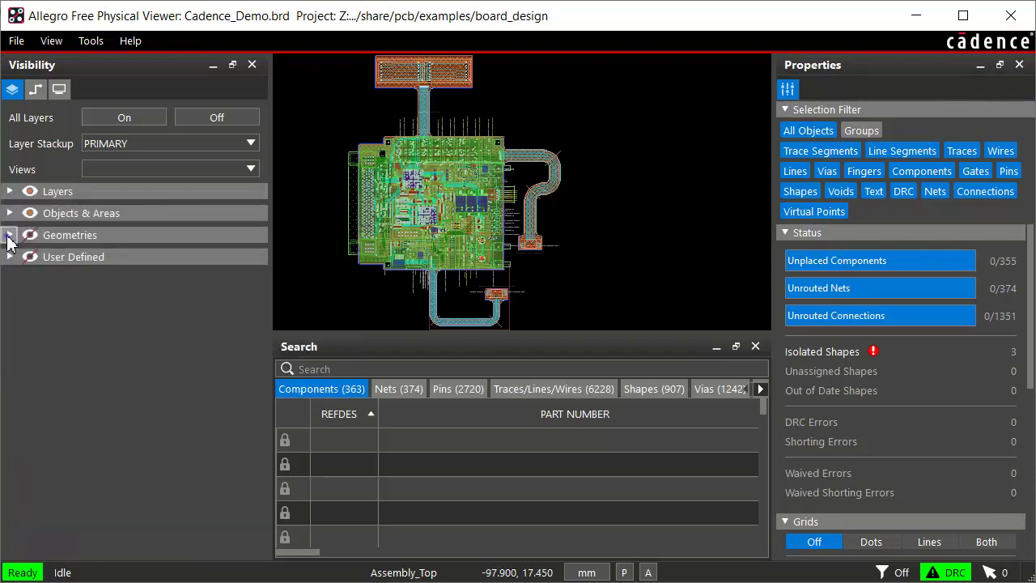
{"action": "left_click", "coordinate": [9, 235]}
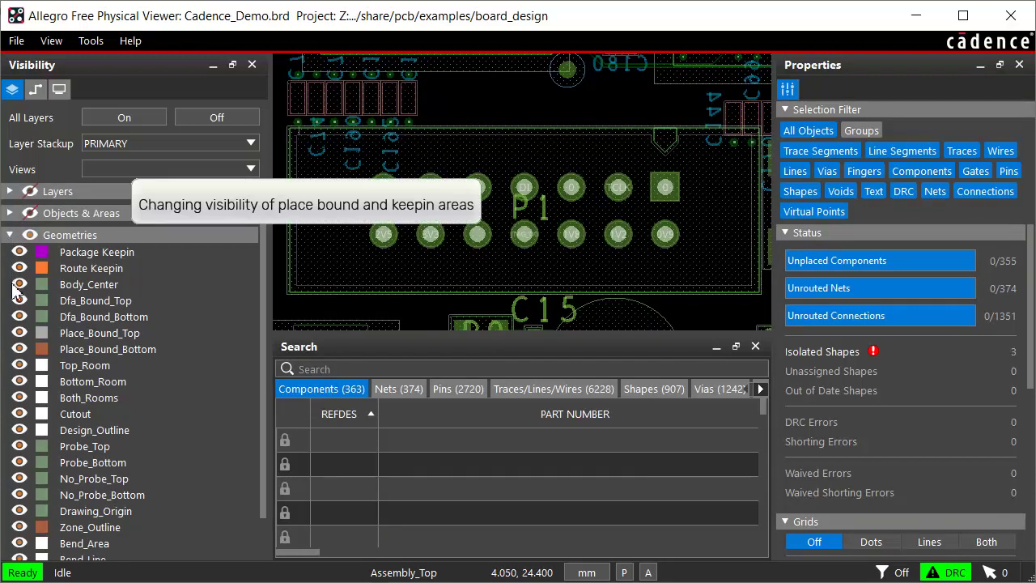
Toggle Place_Bound_Top's visibility off and on, colour it purple, and collapse Geometries.
{"action": "left_click", "coordinate": [19, 338]}
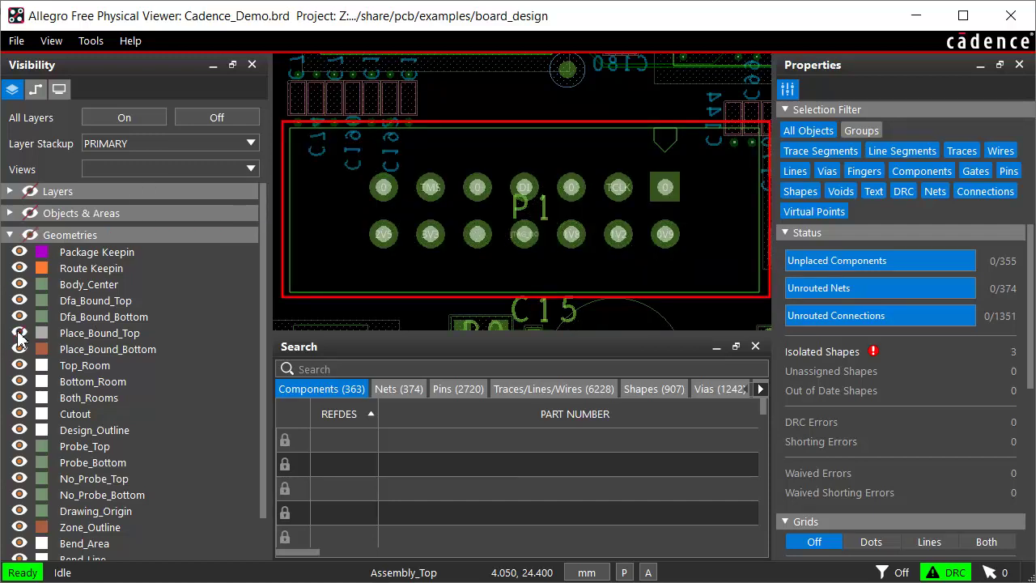
{"action": "left_click", "coordinate": [20, 339]}
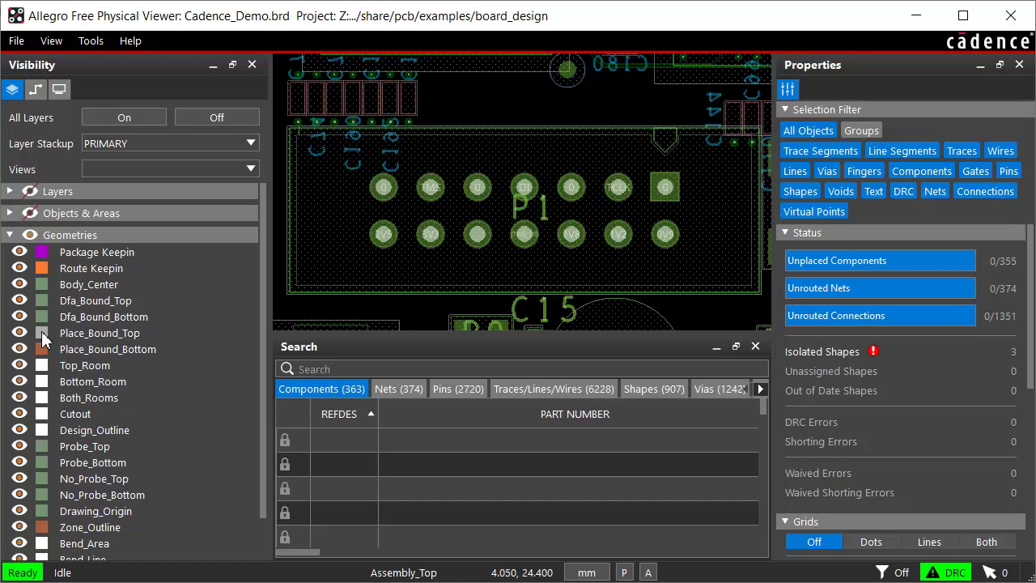
{"action": "left_click", "coordinate": [42, 332]}
{"action": "left_click", "coordinate": [186, 398]}
{"action": "left_click", "coordinate": [365, 360]}
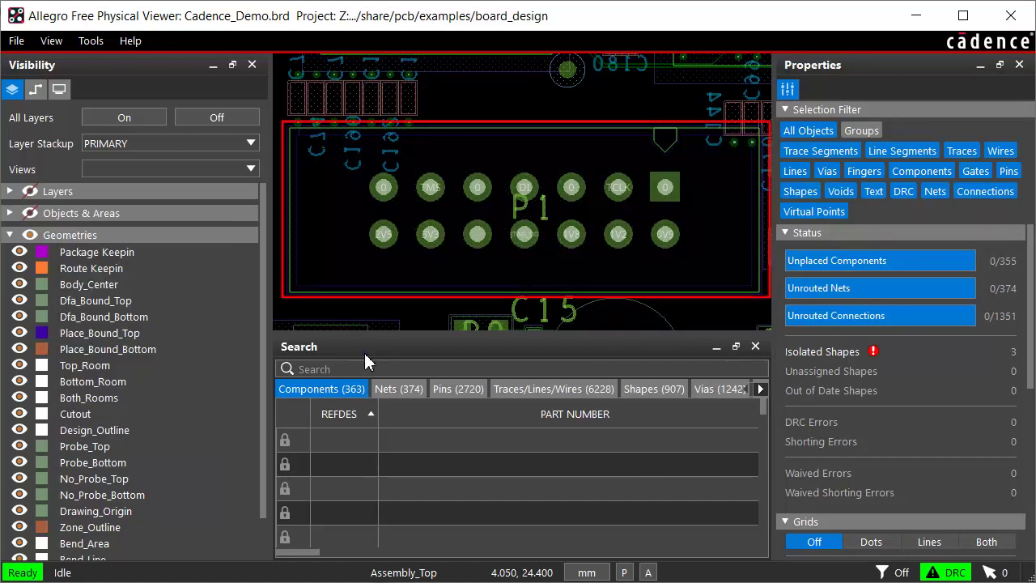
{"action": "left_click", "coordinate": [10, 235]}
In the User Defined list, set Ref Des/Assembly_Top to red.
{"action": "left_click", "coordinate": [9, 257]}
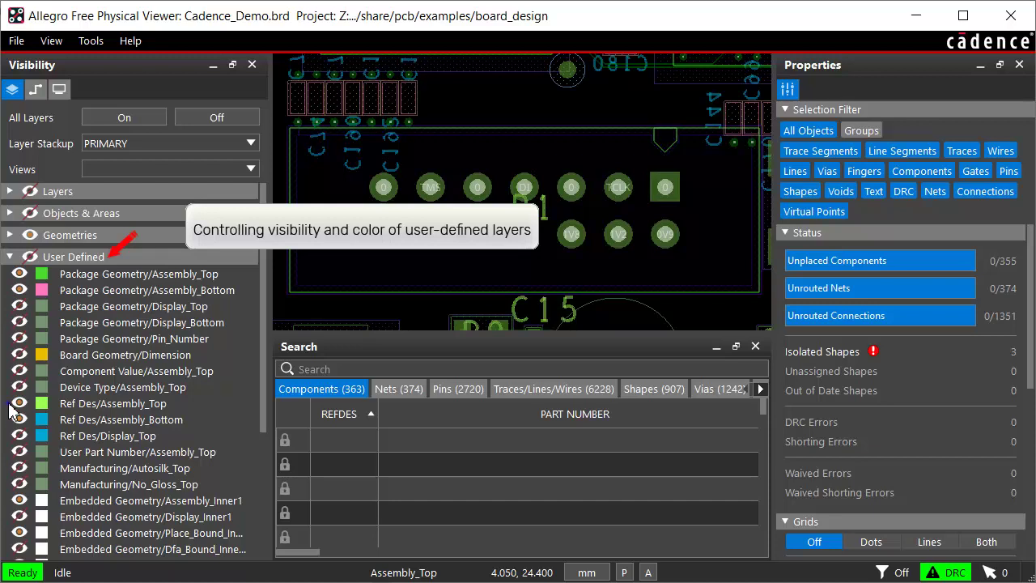
{"action": "left_click", "coordinate": [42, 403]}
{"action": "left_click", "coordinate": [71, 470]}
{"action": "left_click", "coordinate": [369, 347]}
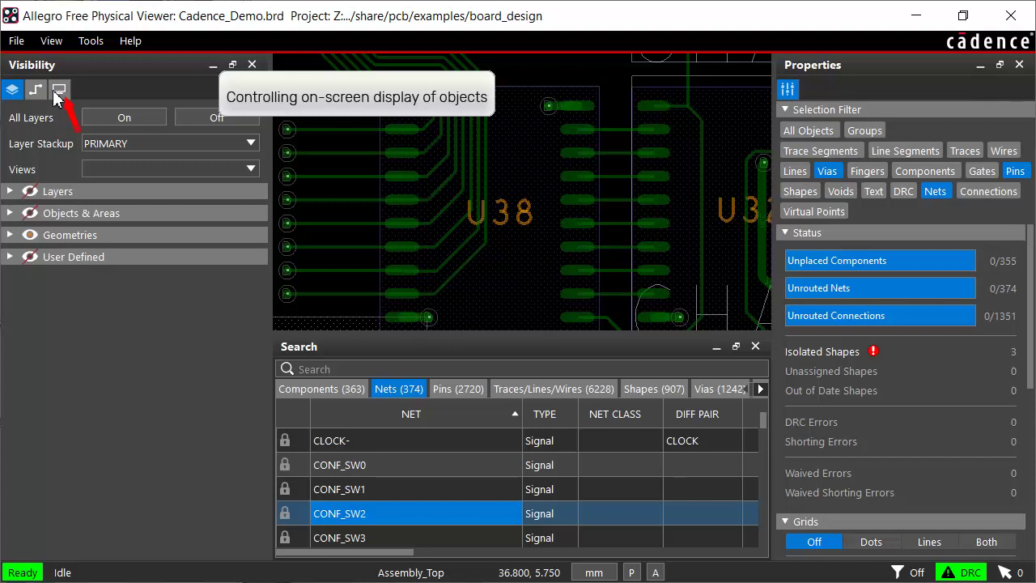
In the Display settings, switch pads to Unfilled and then back to Filled.
{"action": "left_click", "coordinate": [58, 90]}
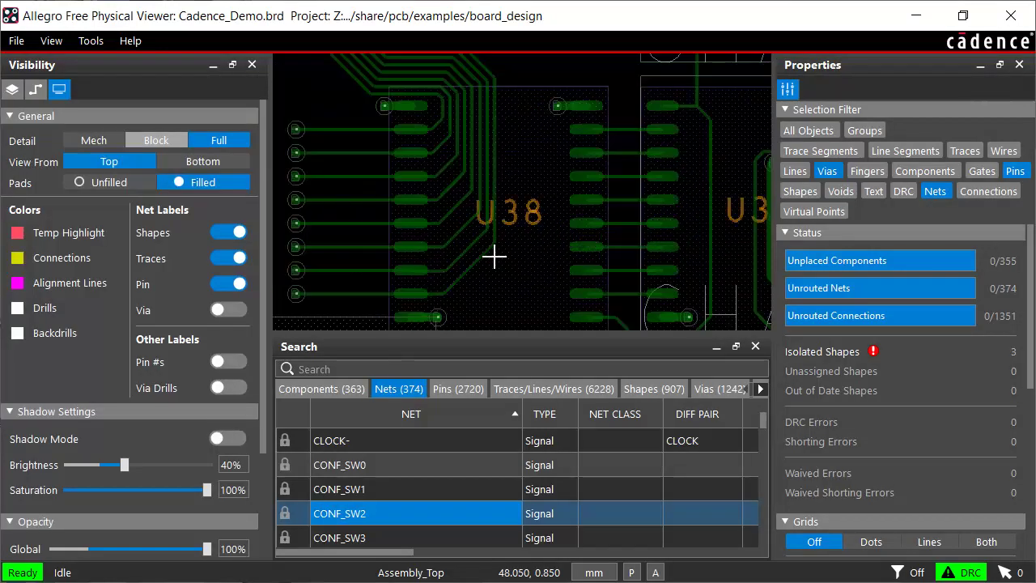
{"action": "left_click", "coordinate": [108, 183]}
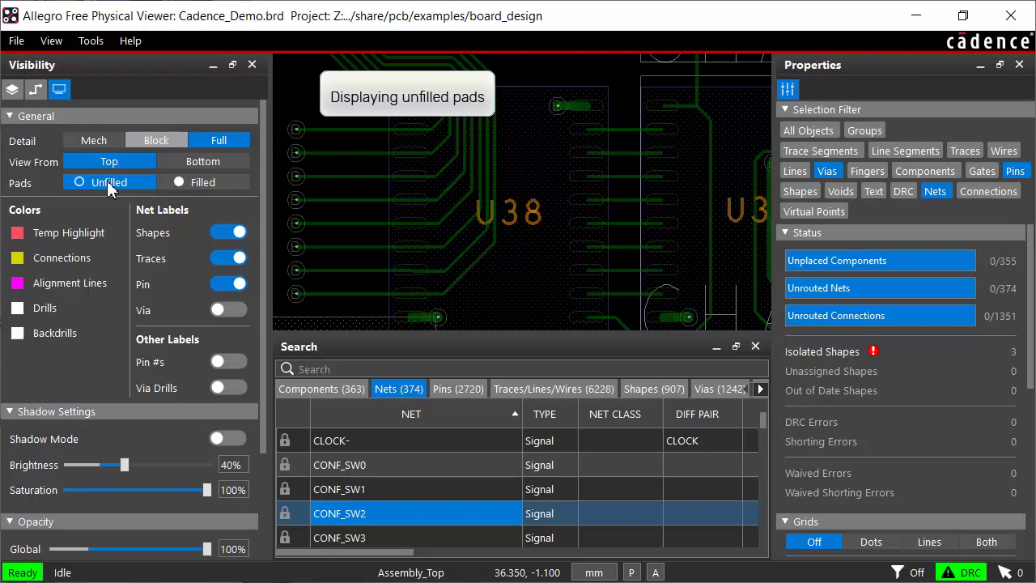
{"action": "left_click", "coordinate": [203, 182]}
{"action": "scroll", "coordinate": [339, 249], "scroll_direction": "up", "scroll_amount": 5}
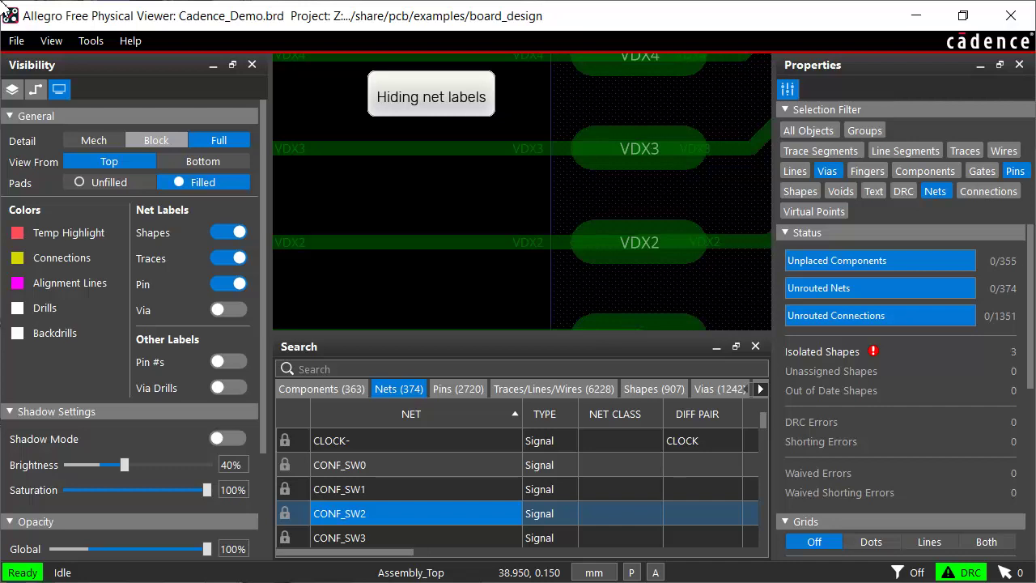
Toggle trace net labels off and back on, and set trace opacity to 100%.
{"action": "left_click", "coordinate": [230, 260]}
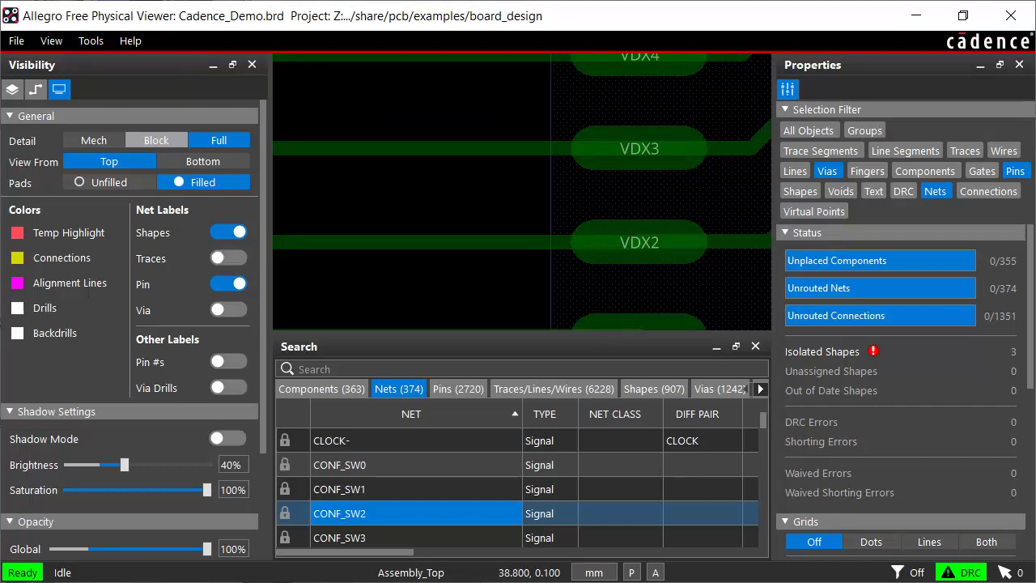
{"action": "left_click", "coordinate": [230, 259]}
{"action": "scroll", "coordinate": [199, 486], "scroll_direction": "down", "scroll_amount": 3}
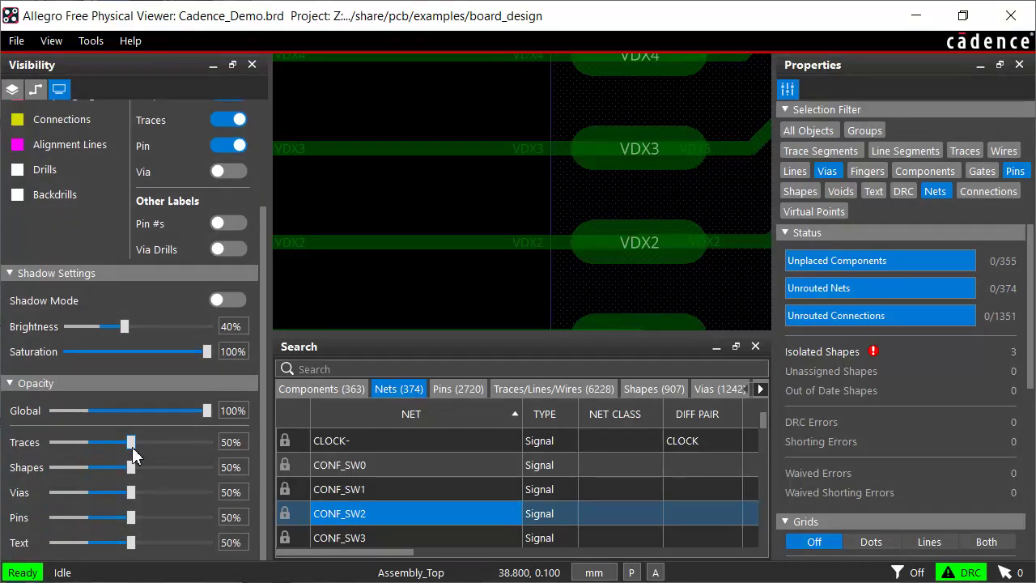
{"action": "left_click_drag", "start_coordinate": [131, 443], "coordinate": [217, 453]}
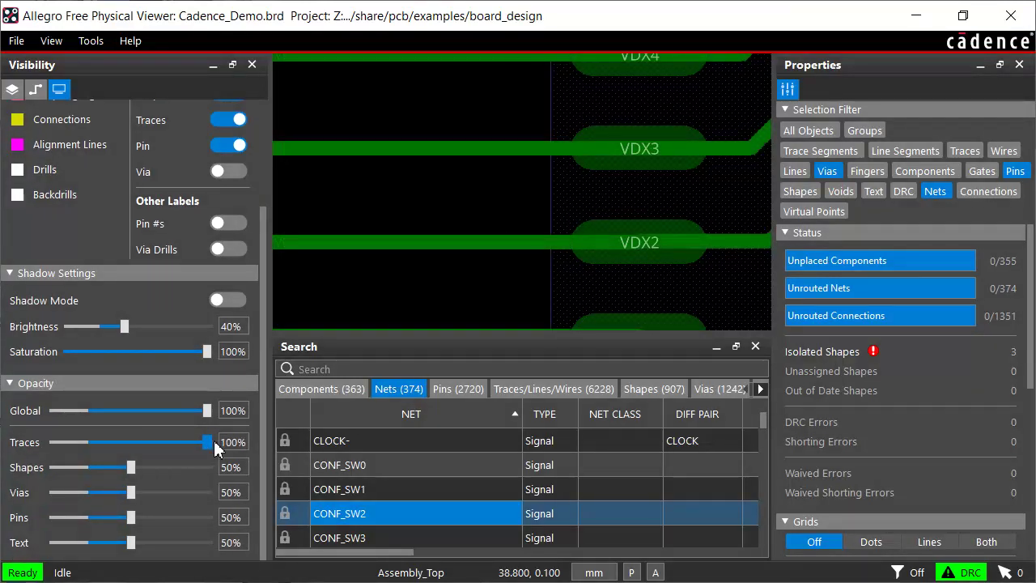